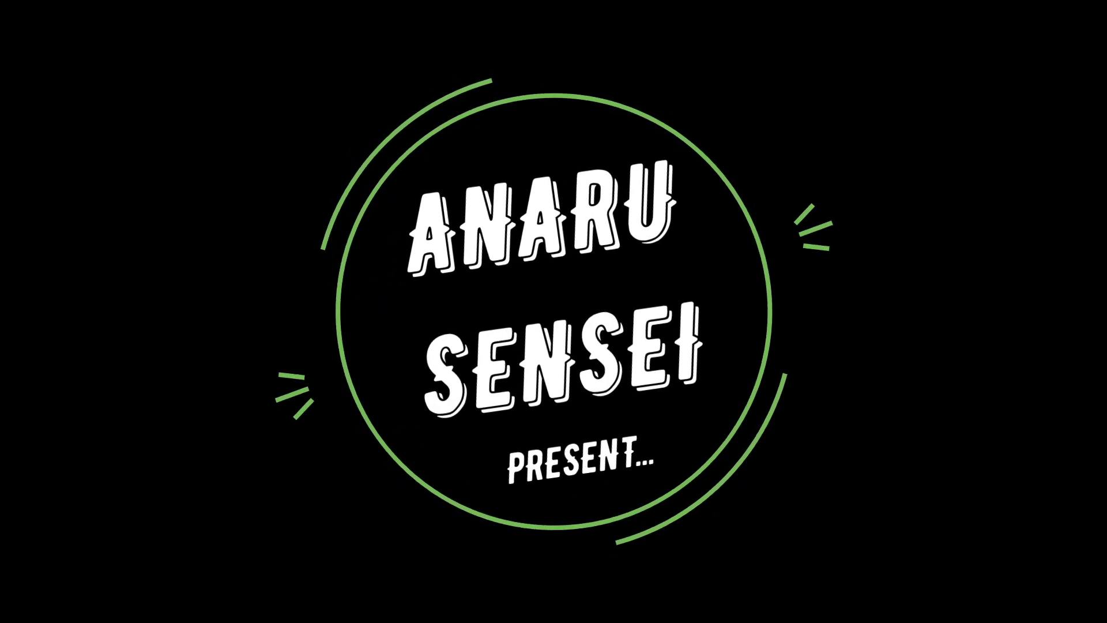
left_click_drag(249, 61, 733, 368)
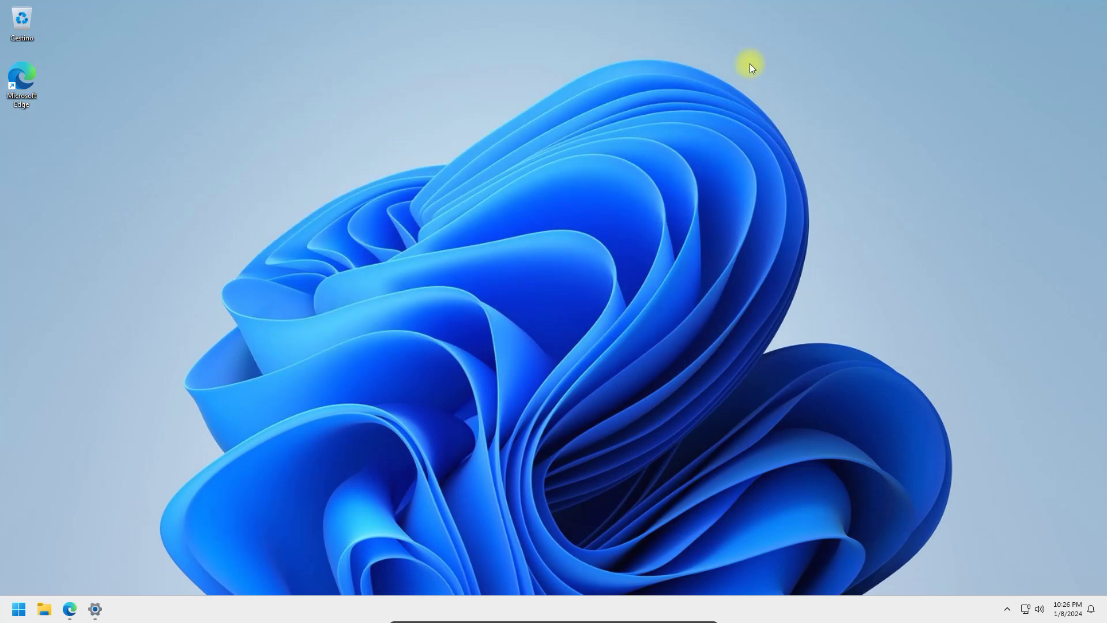
left_click_drag(730, 56, 197, 446)
Switch to Edge, review the tagline on the InControl web page, and minimize the browser
left_click(70, 608)
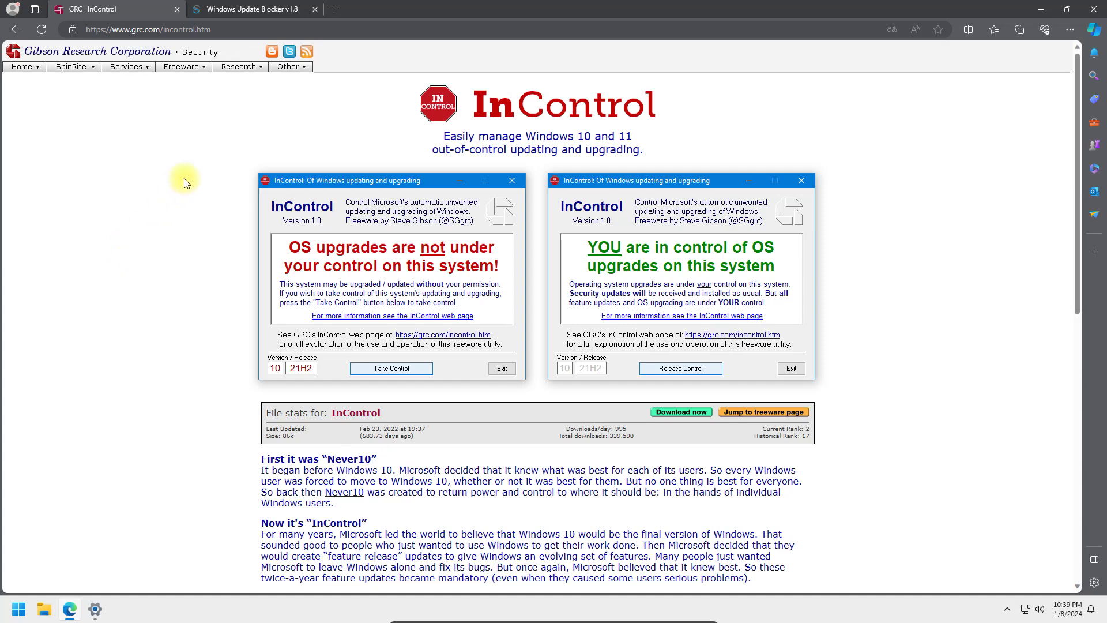
left_click_drag(446, 138, 646, 132)
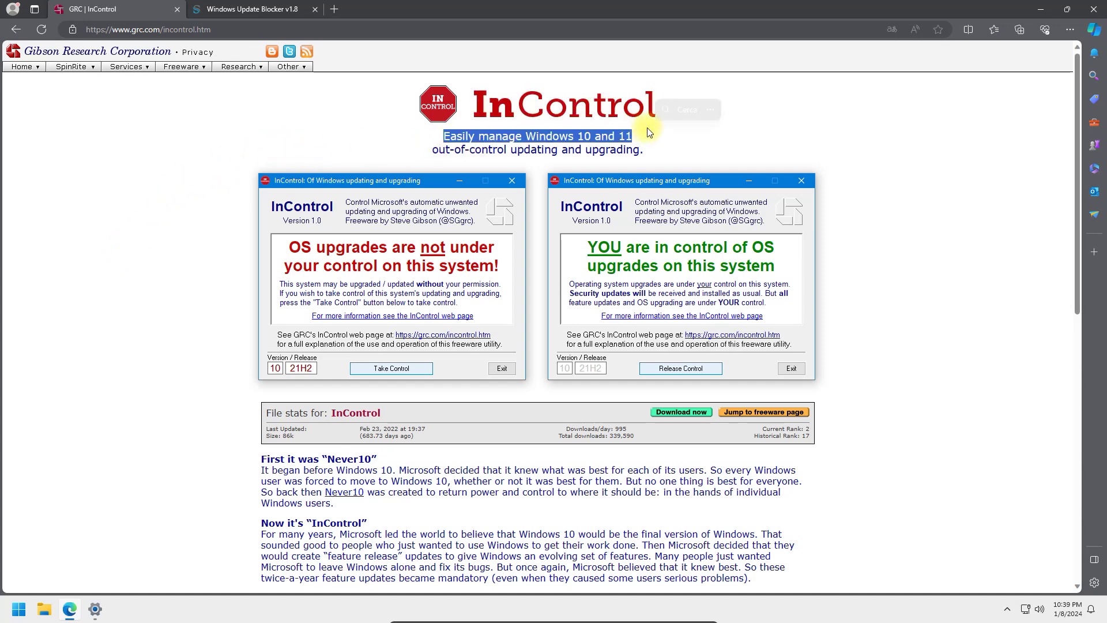
left_click(795, 145)
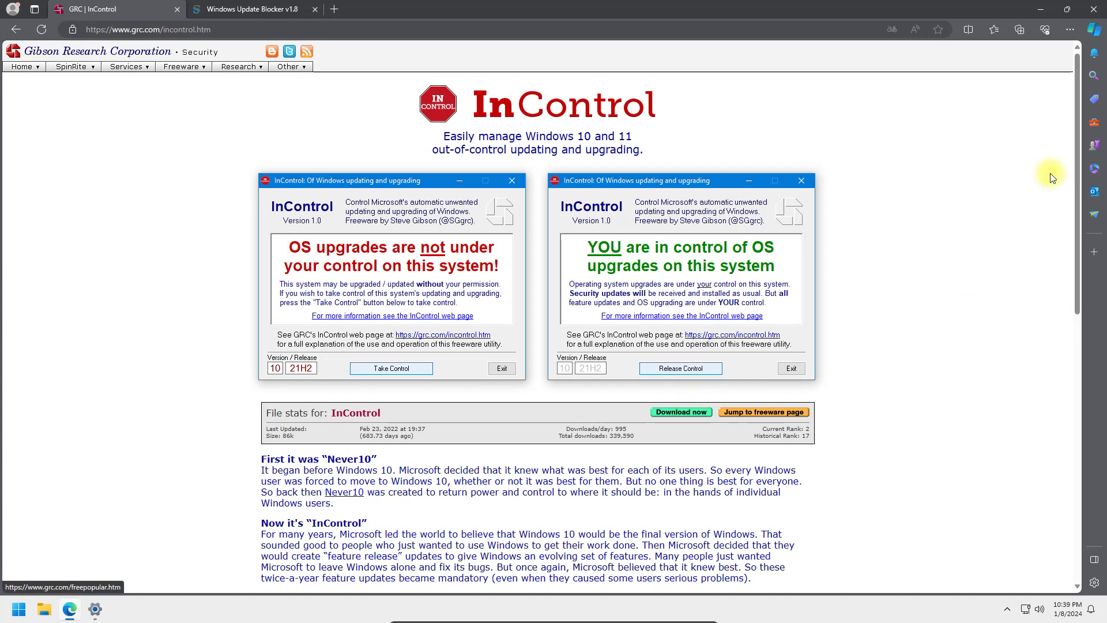
left_click(1033, 7)
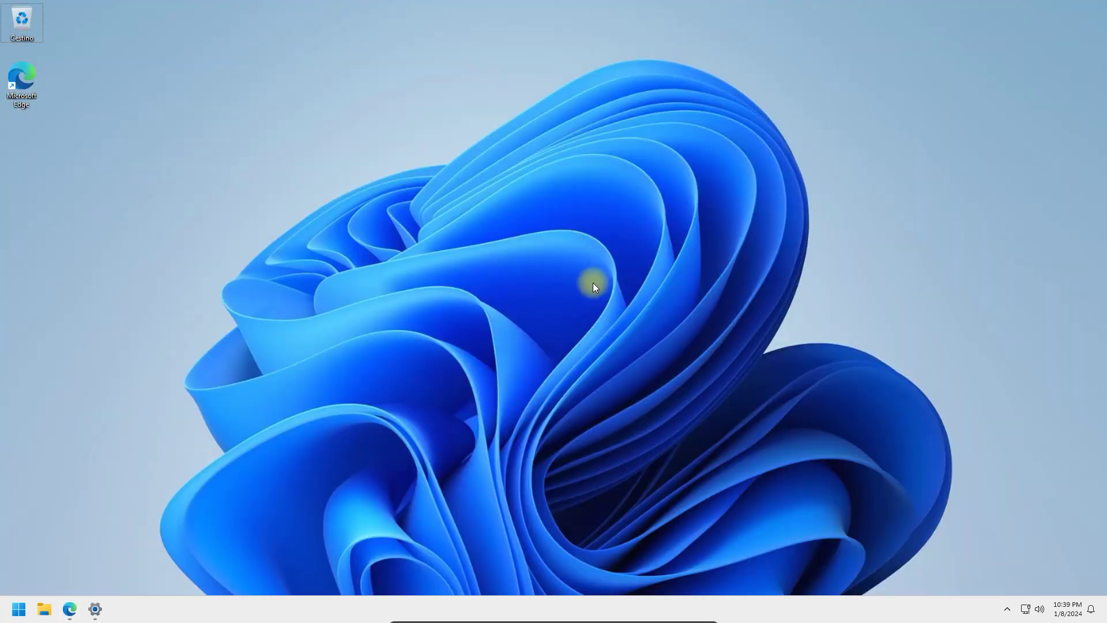
Move the incontrol program to open desktop space and run it as administrator, allowing it to make changes to the device
left_click_drag(26, 127, 186, 179)
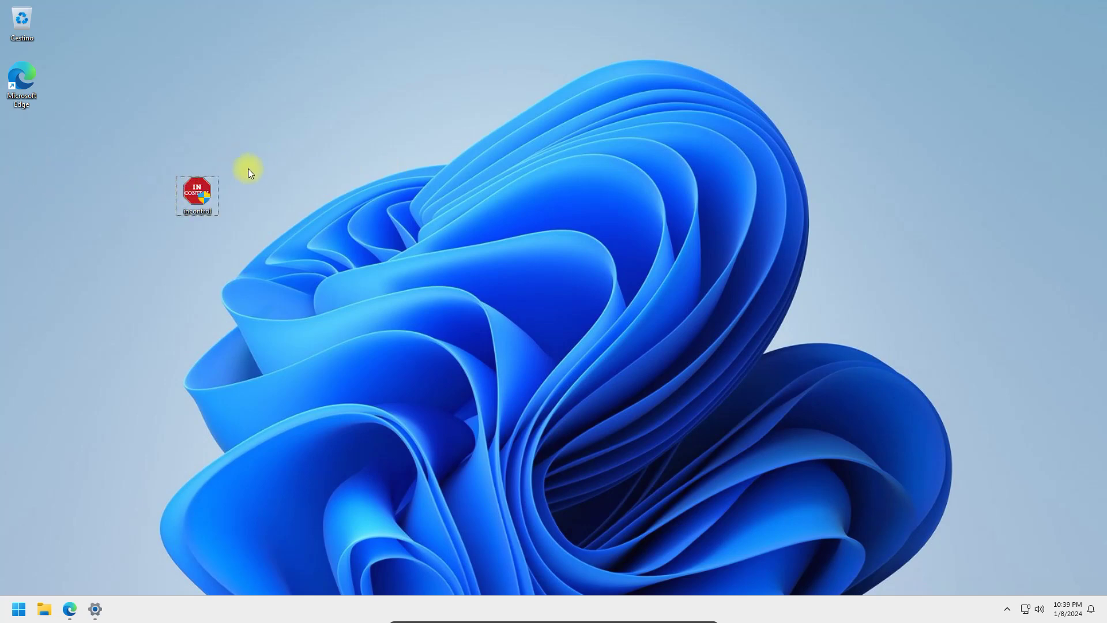
right_click(195, 192)
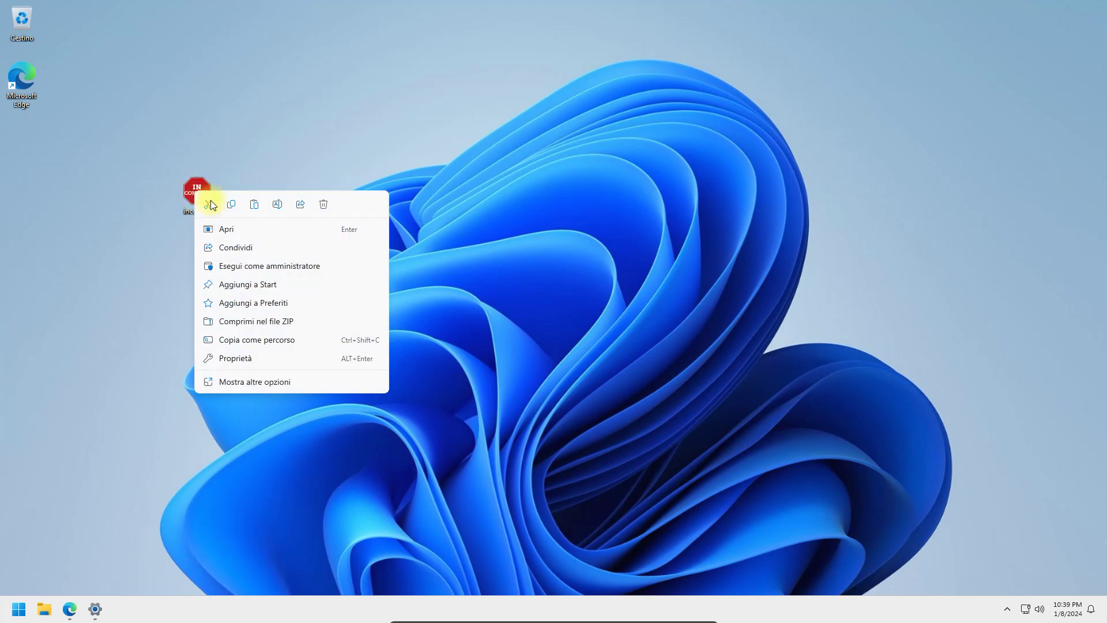
left_click(270, 265)
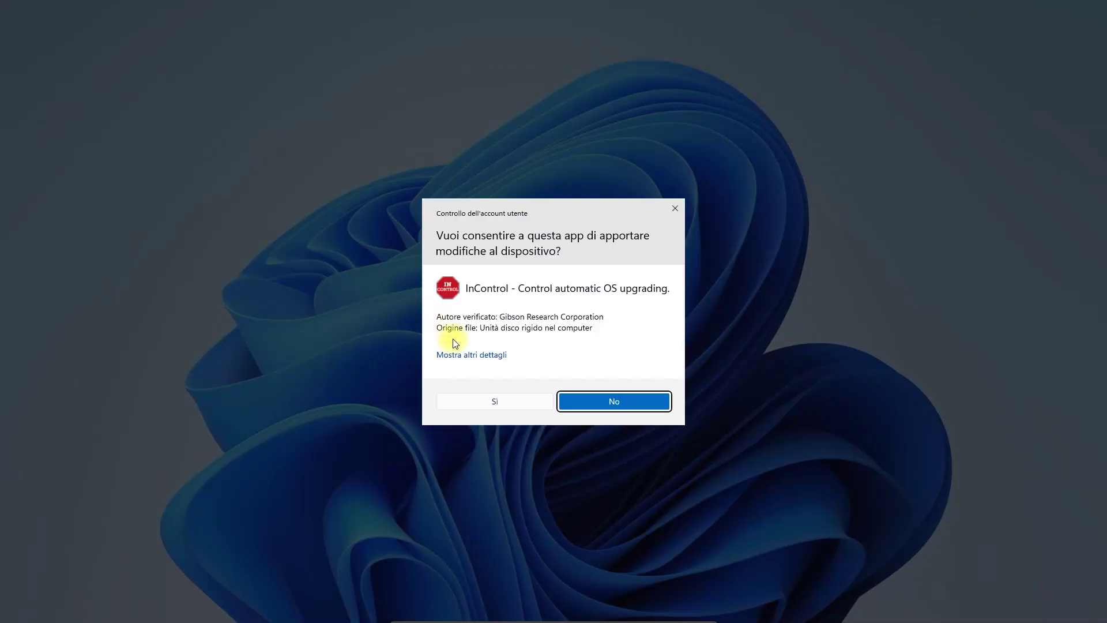
left_click(472, 396)
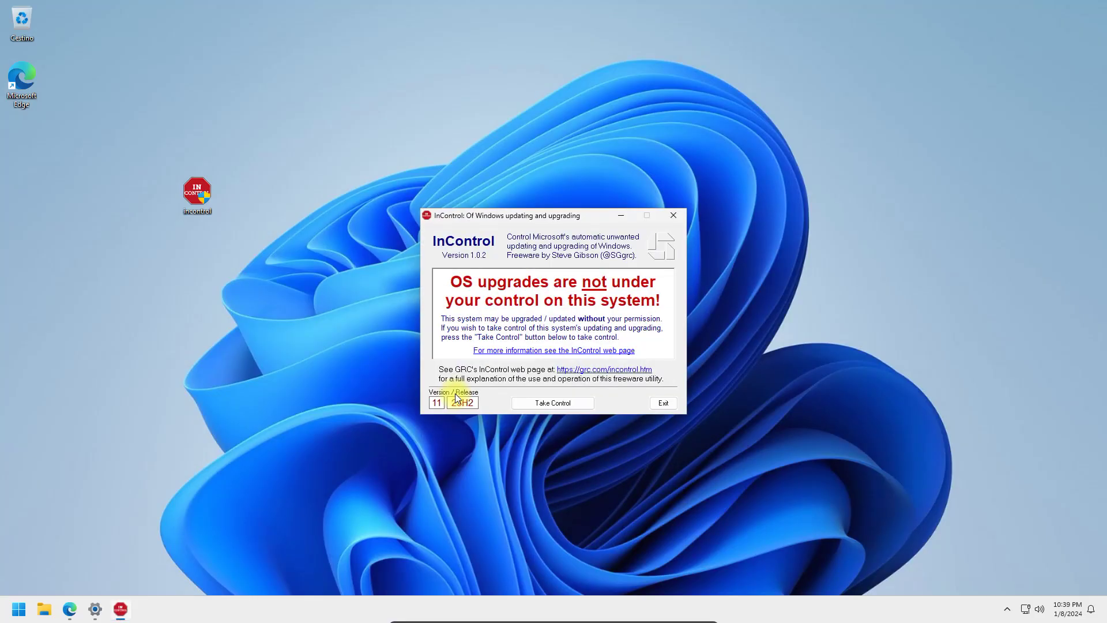
Take control of OS upgrades in InControl and check the Windows Update page in Settings
left_click_drag(511, 220, 375, 166)
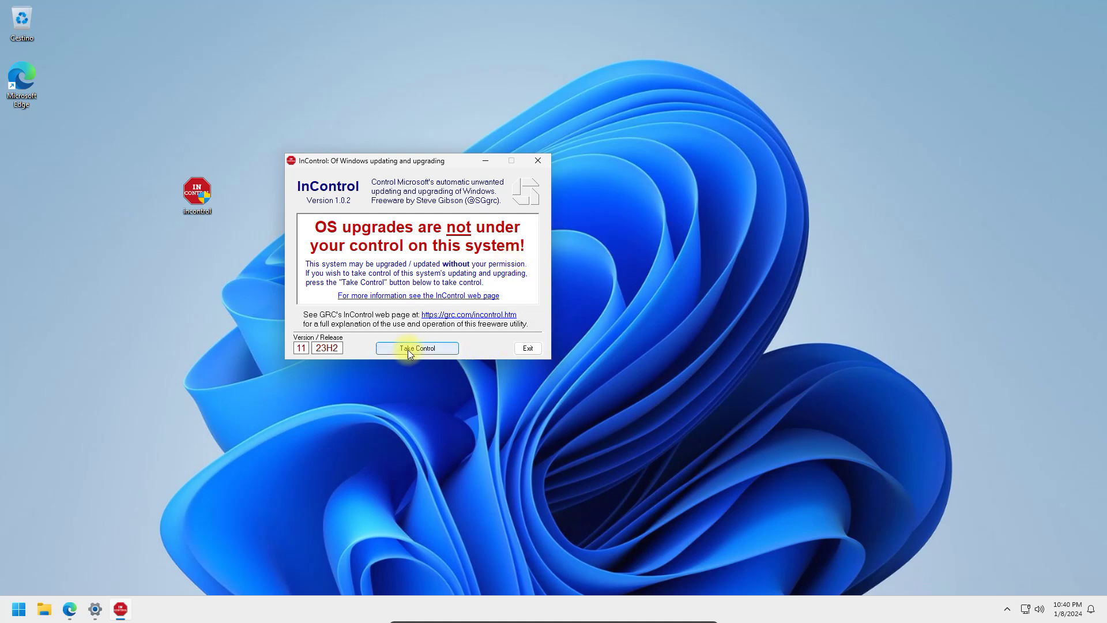
left_click(434, 352)
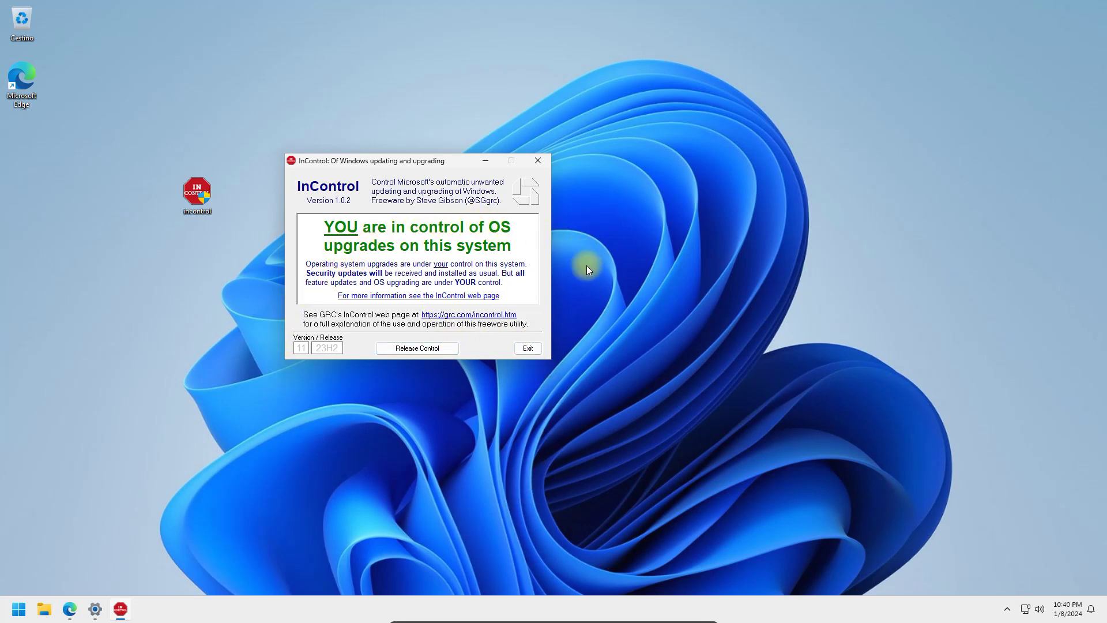
left_click(95, 609)
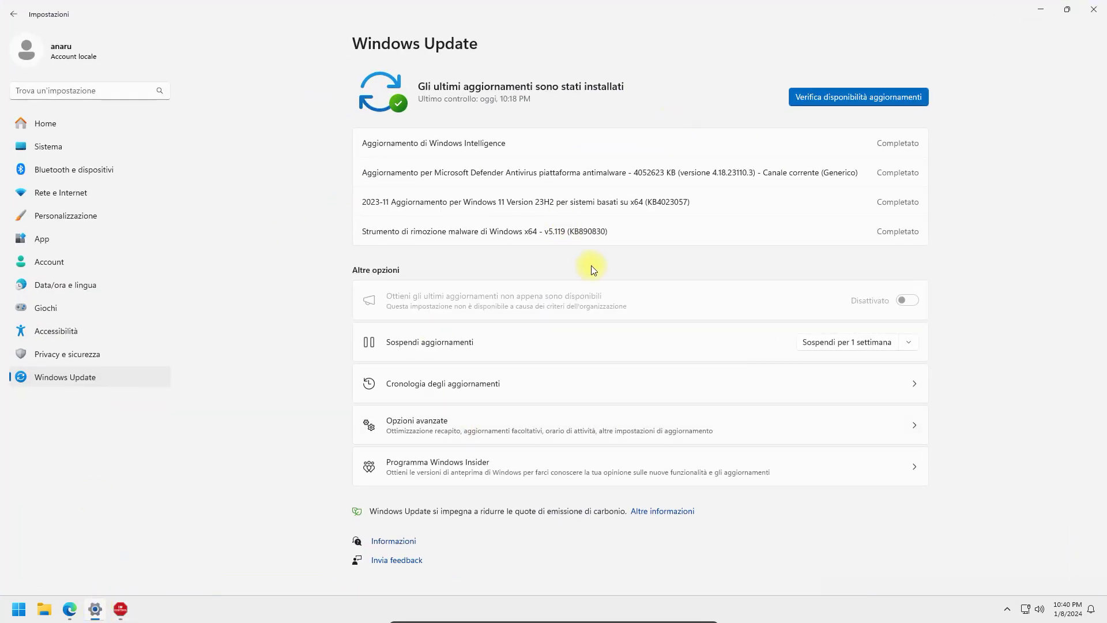
key("super+Down")
key("super+Down")
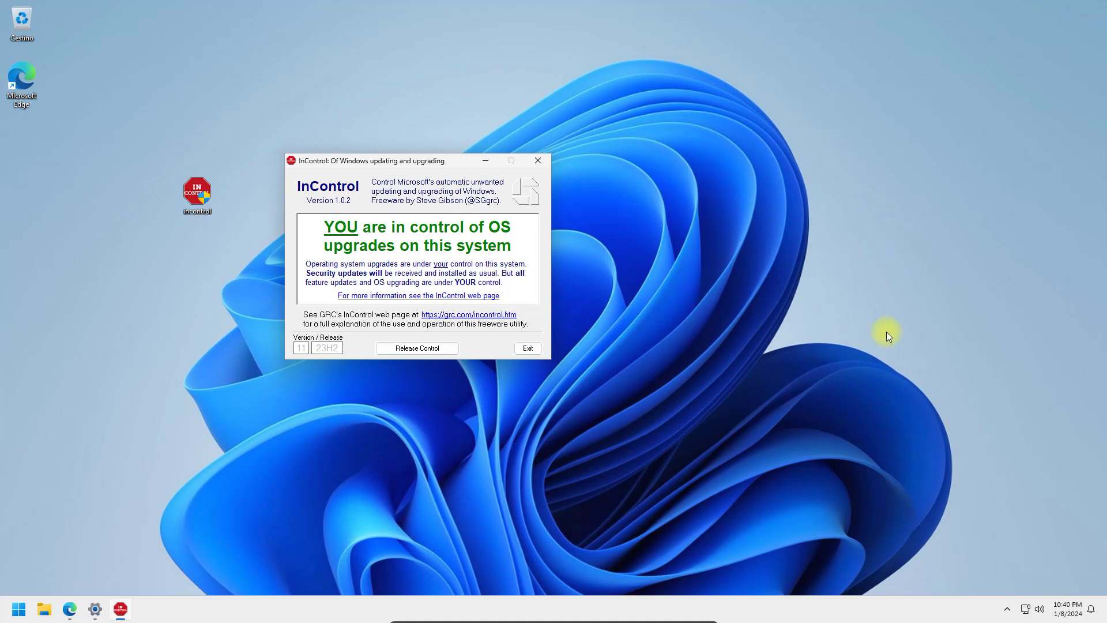
Release InControl's control of OS upgrades and exit the program
left_click(421, 353)
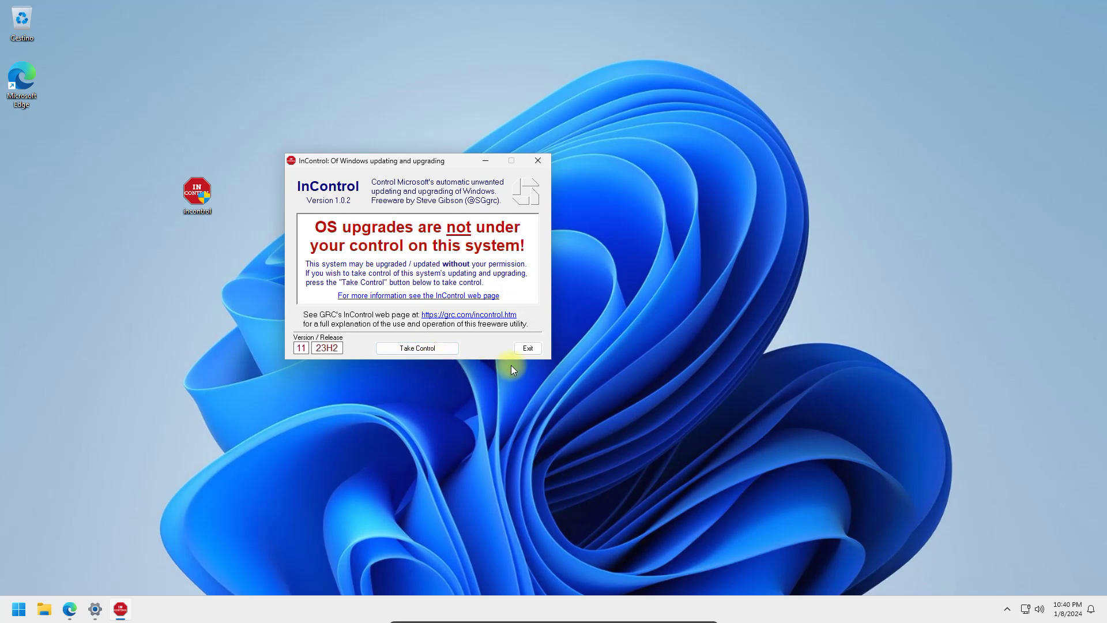
left_click(526, 349)
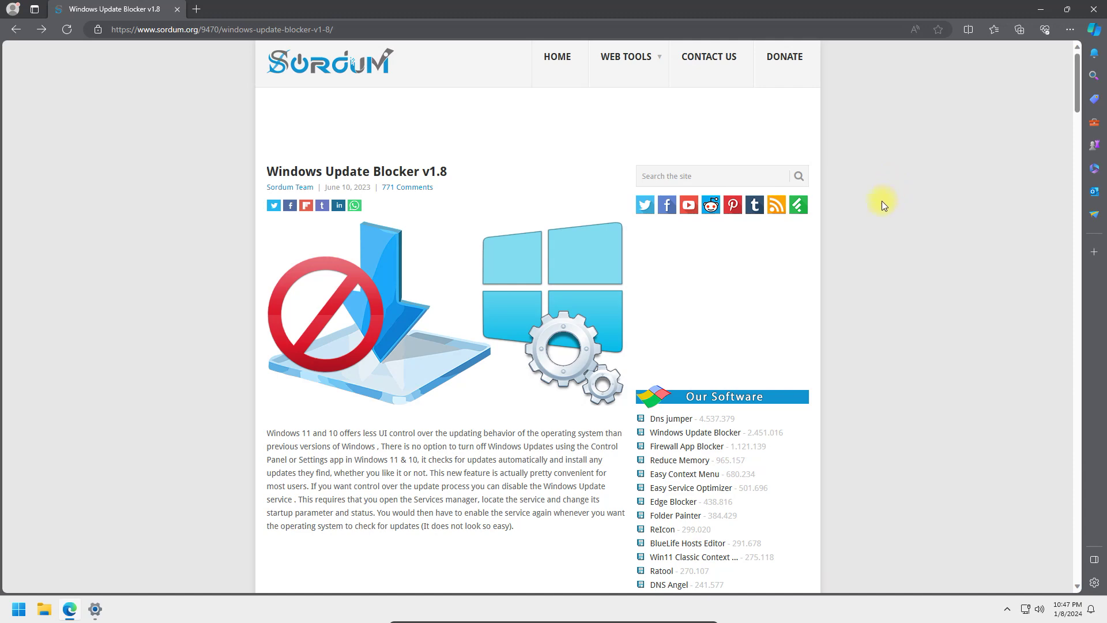
Read through the Windows Update Blocker v1.8 web page down to its download section and minimize the browser
scroll(887, 202, "down", 7)
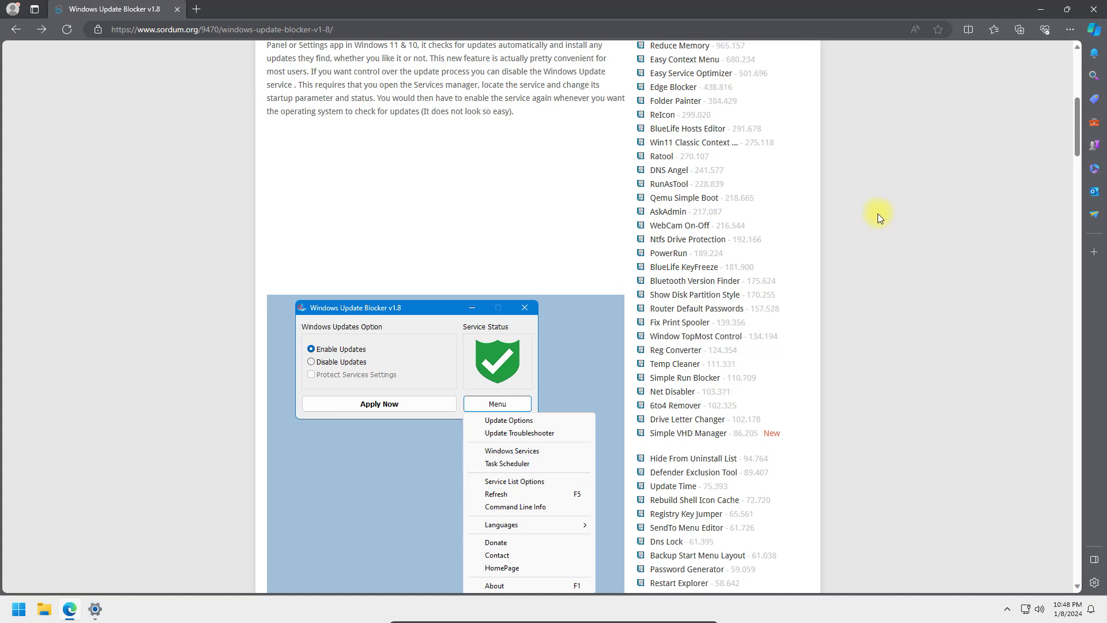
scroll(878, 213, "down", 8)
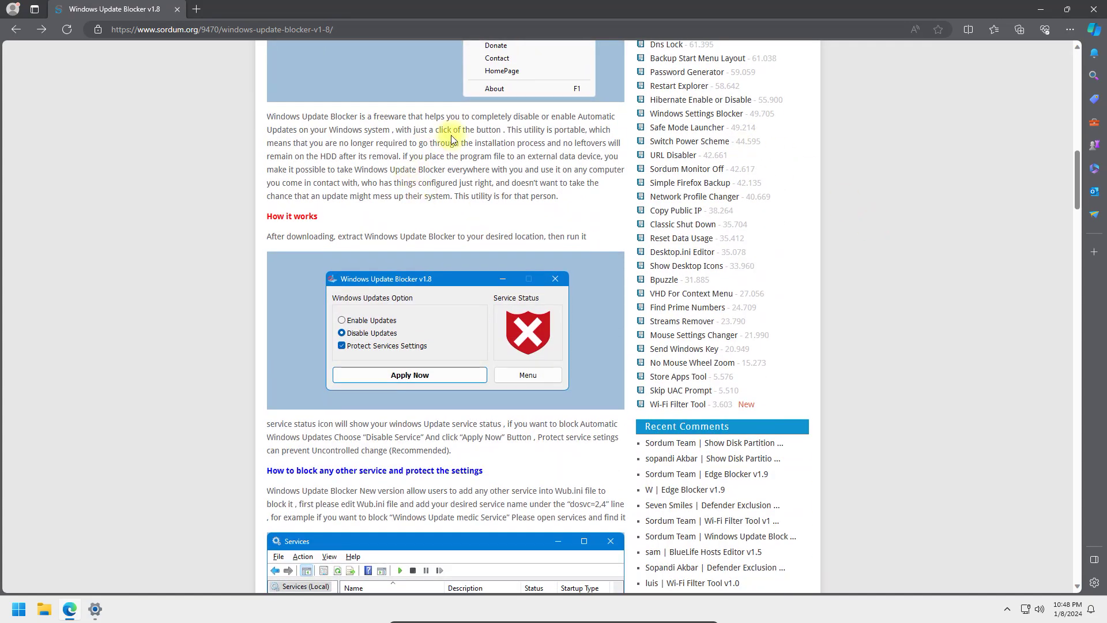
scroll(485, 199, "down", 6)
scroll(481, 253, "down", 12)
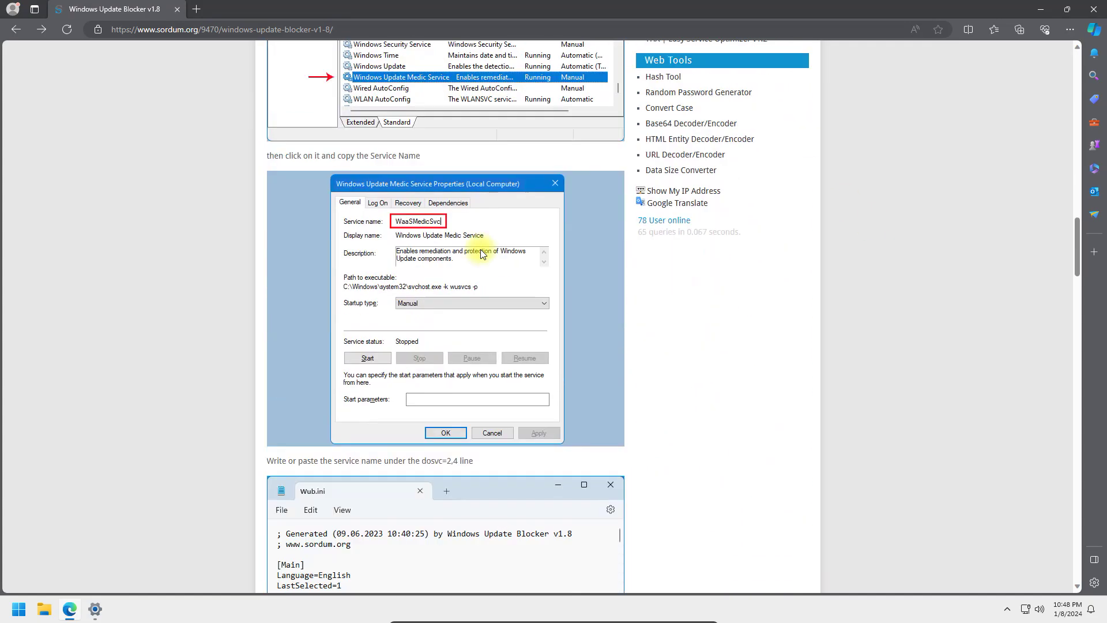
scroll(481, 252, "down", 16)
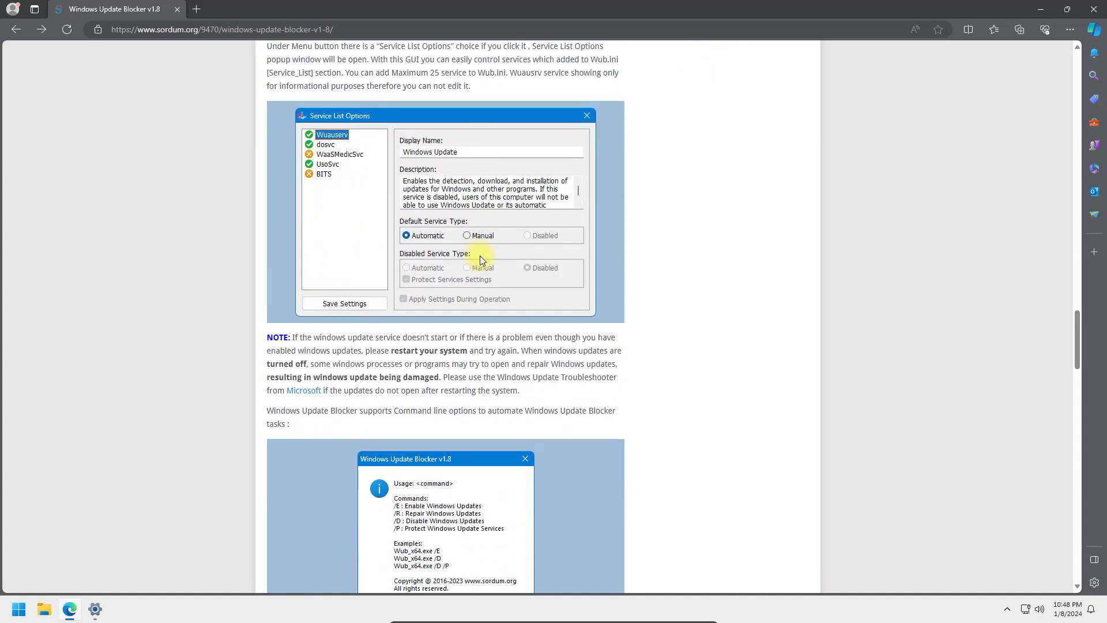
scroll(482, 264, "down", 6)
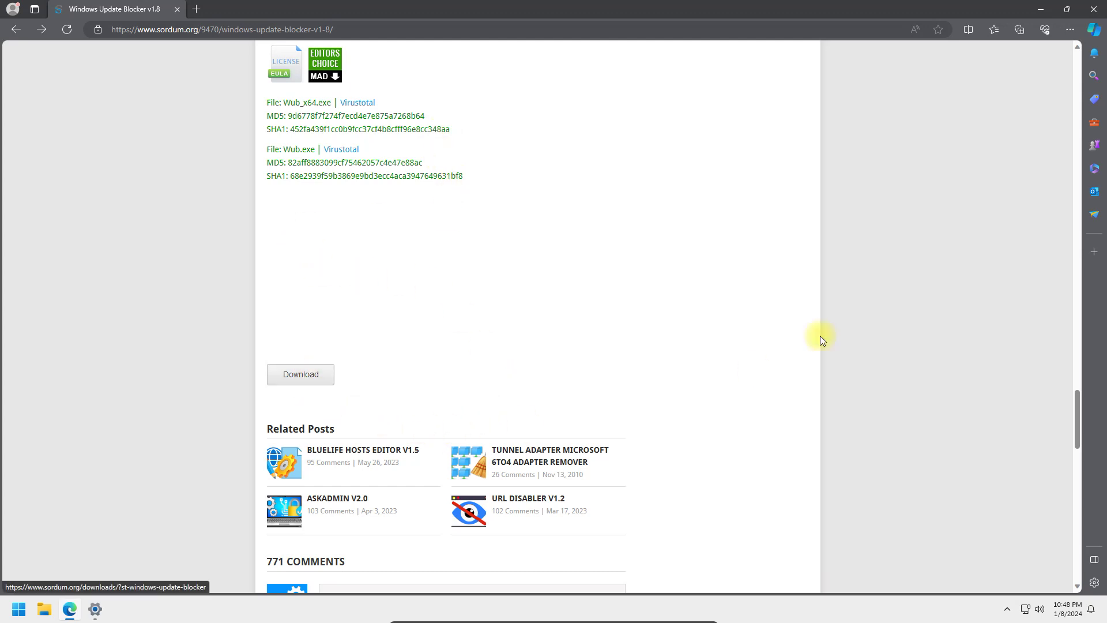
left_click(1038, 11)
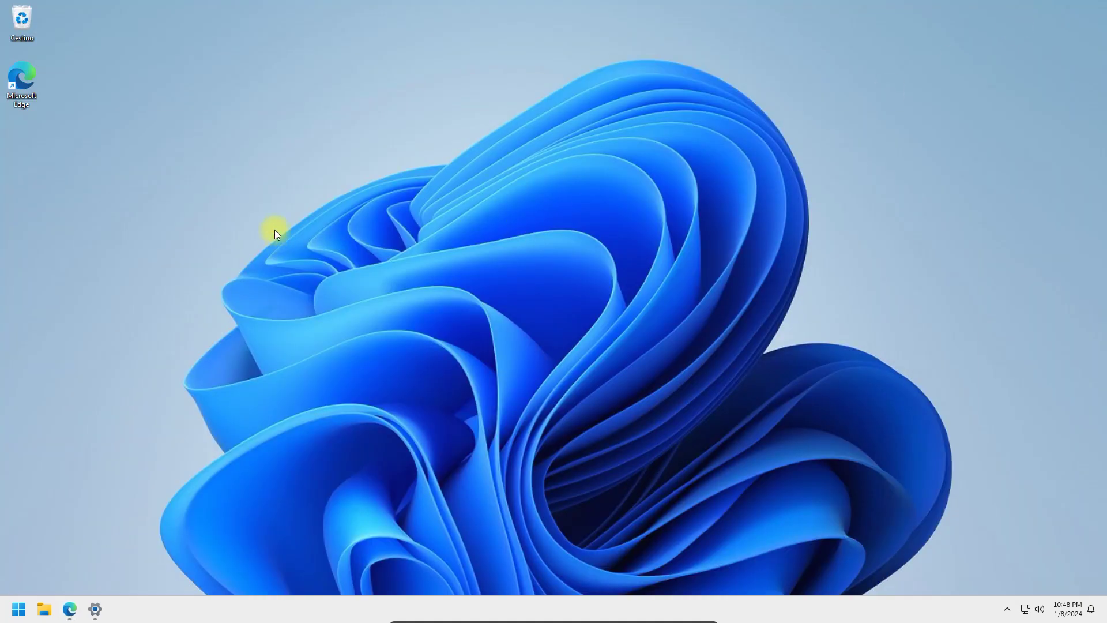
Move the Wub_v1.8 archive to open desktop space, extract all its contents, and open the extracted Wub folder
left_click_drag(83, 185, 170, 255)
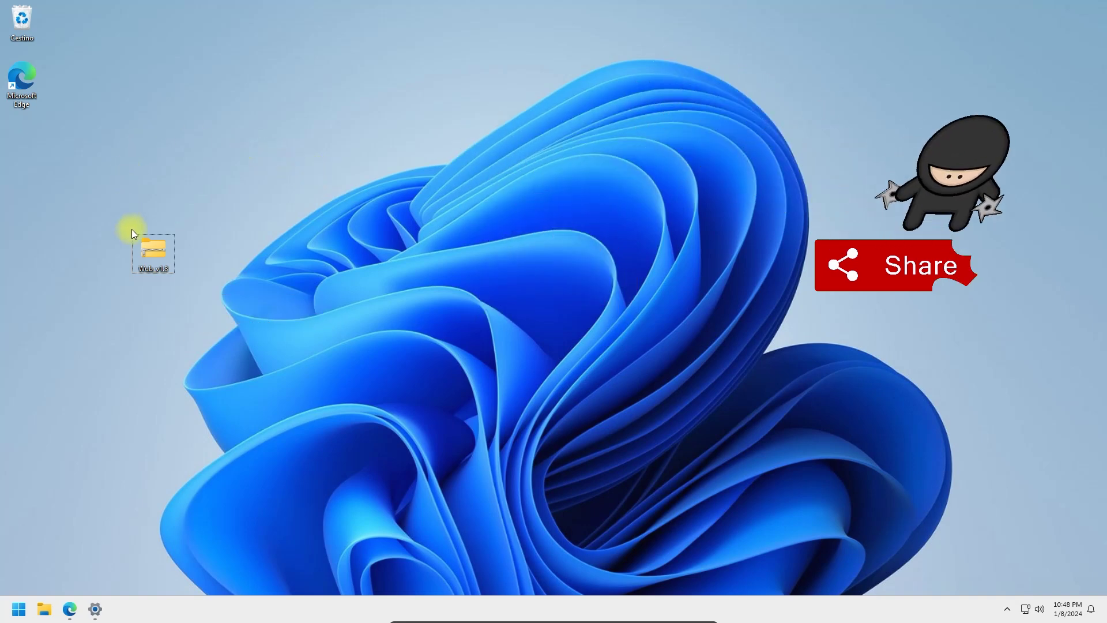
right_click(154, 245)
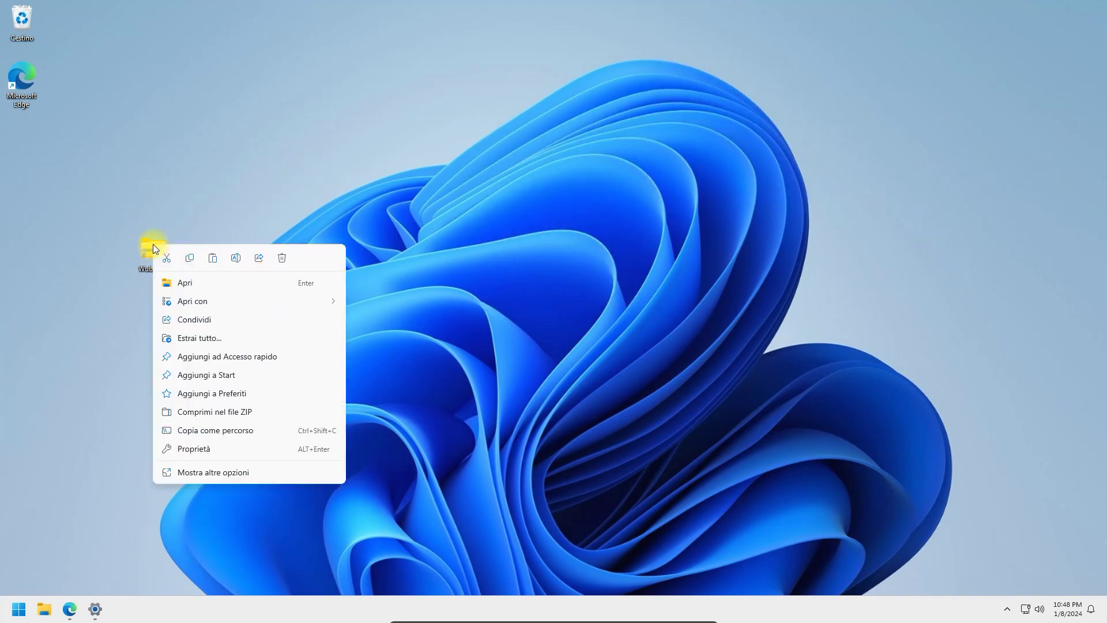
left_click(215, 339)
left_click(665, 416)
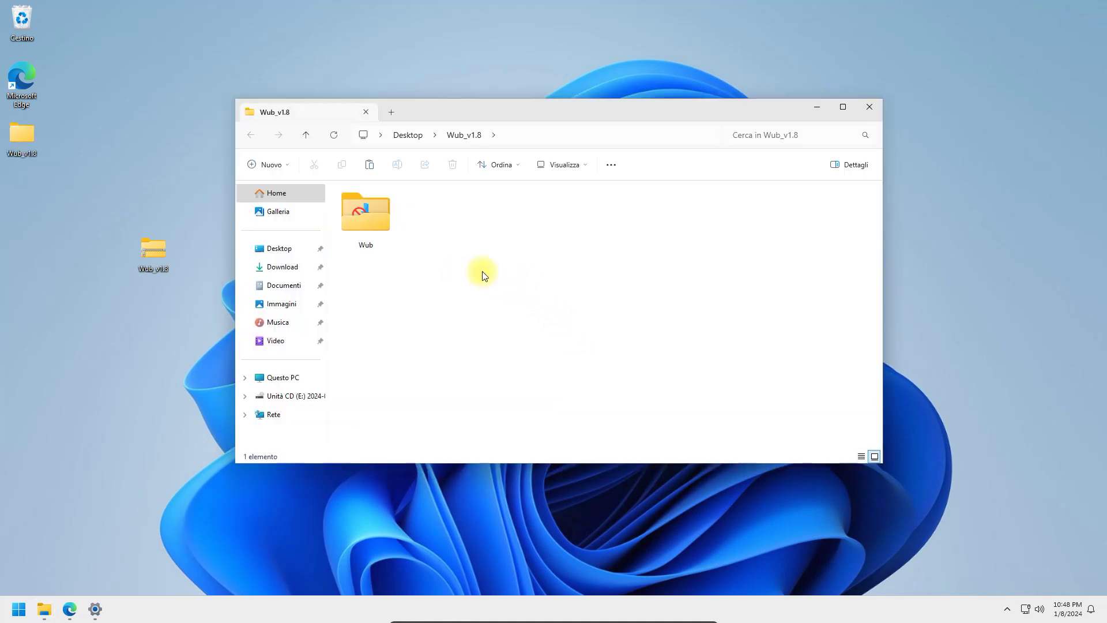
double_click(364, 223)
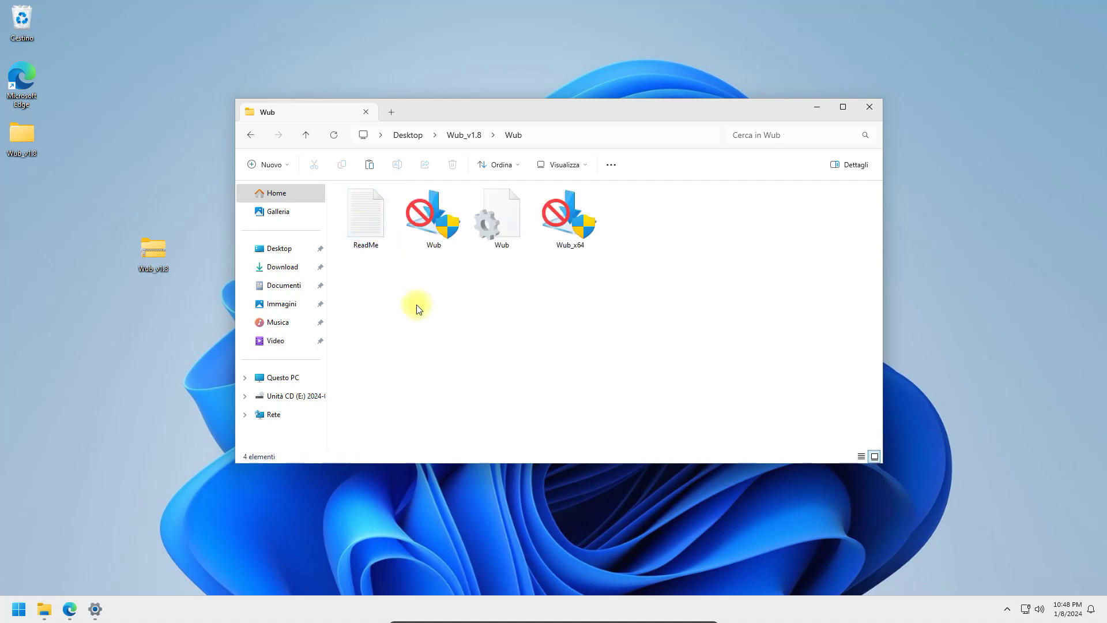
Examine the files in the Wub folder, including the Wub program, its configuration file and the Wub_x64 program
left_click(429, 242)
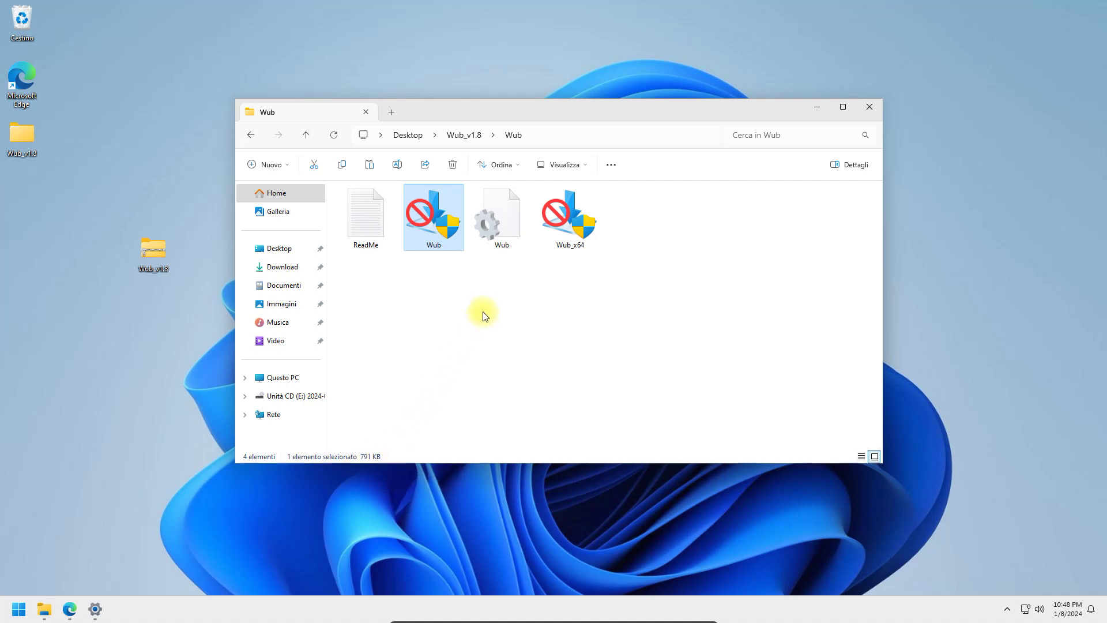
left_click(534, 312)
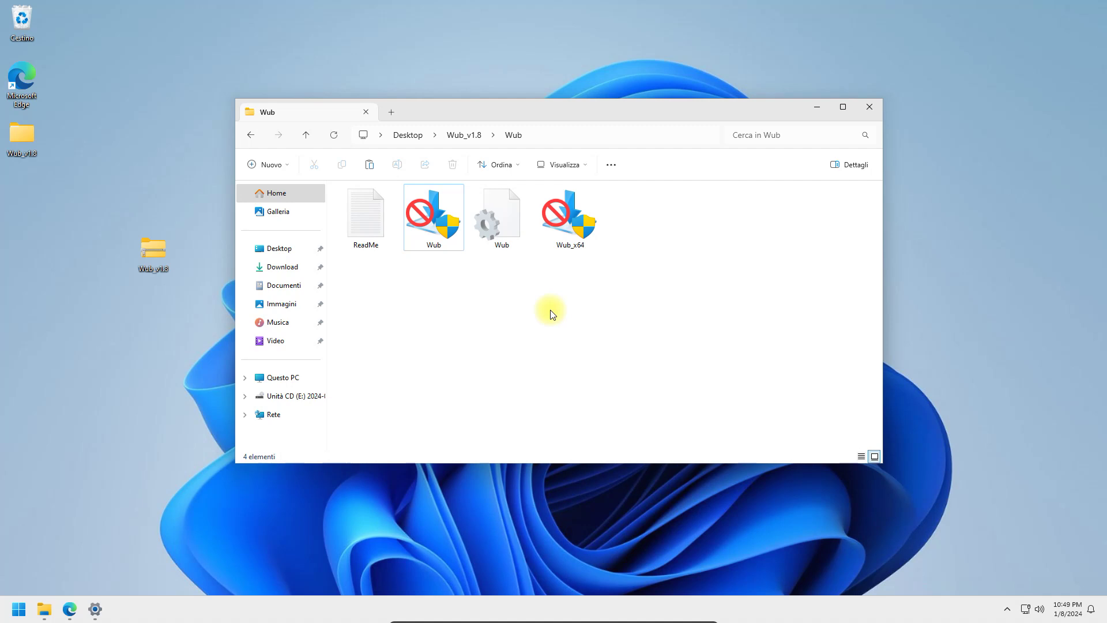
left_click_drag(632, 295, 357, 211)
left_click(401, 327)
left_click(504, 222)
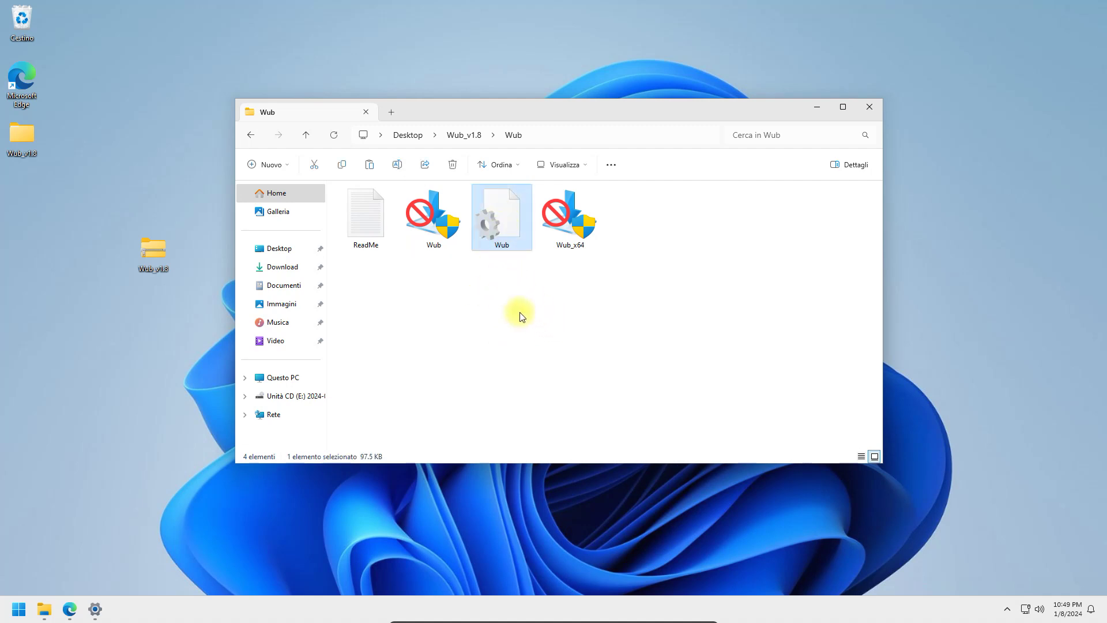
left_click(517, 274)
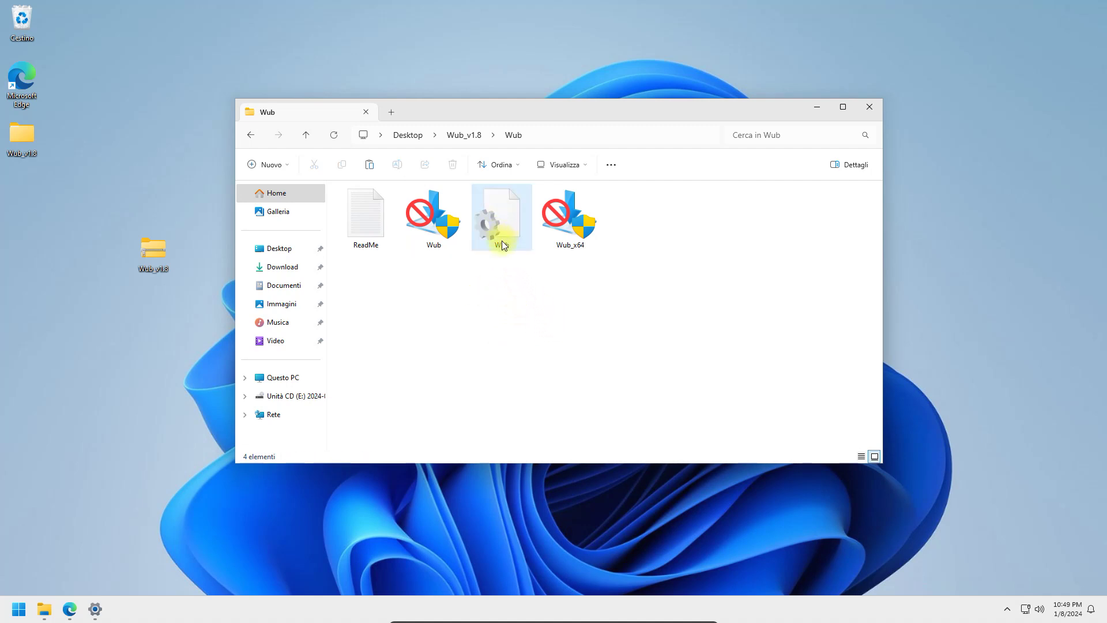
left_click(438, 241)
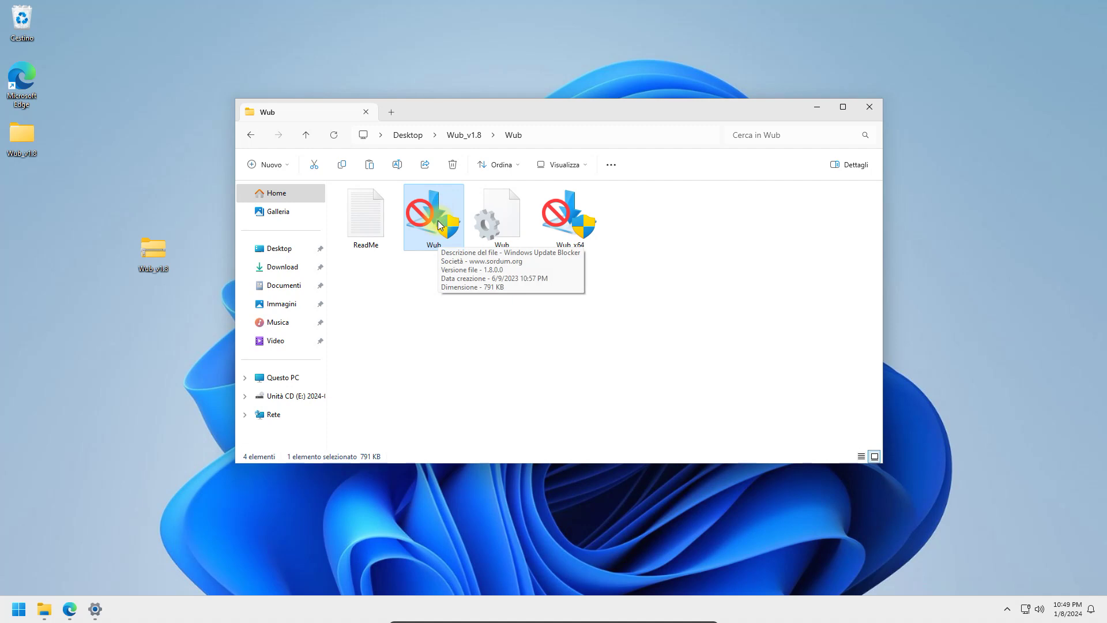
left_click(573, 224)
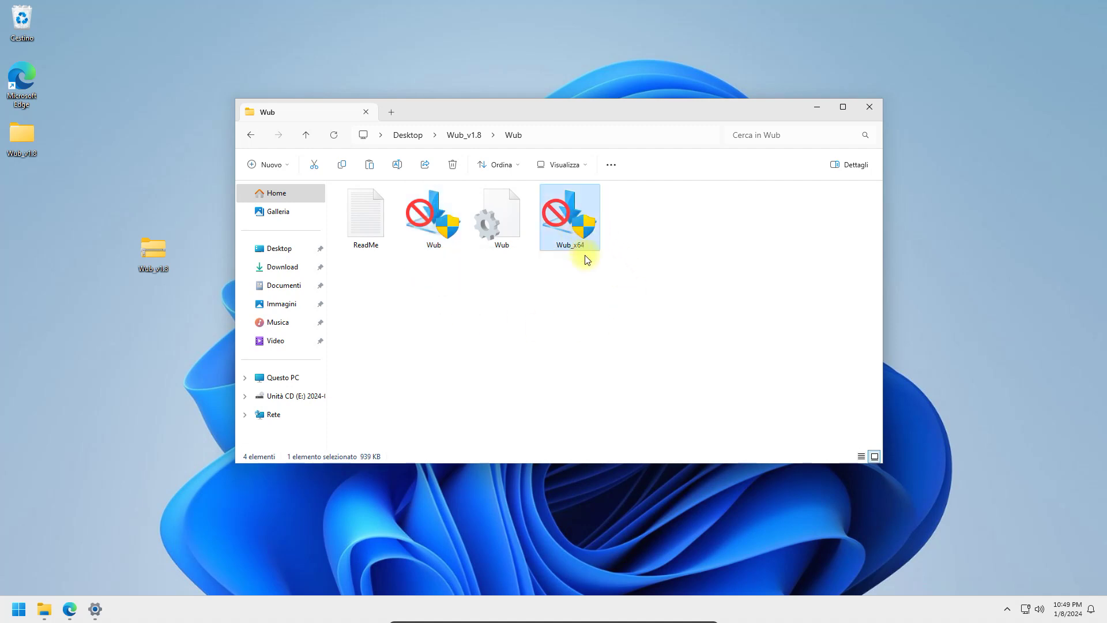
left_click(604, 329)
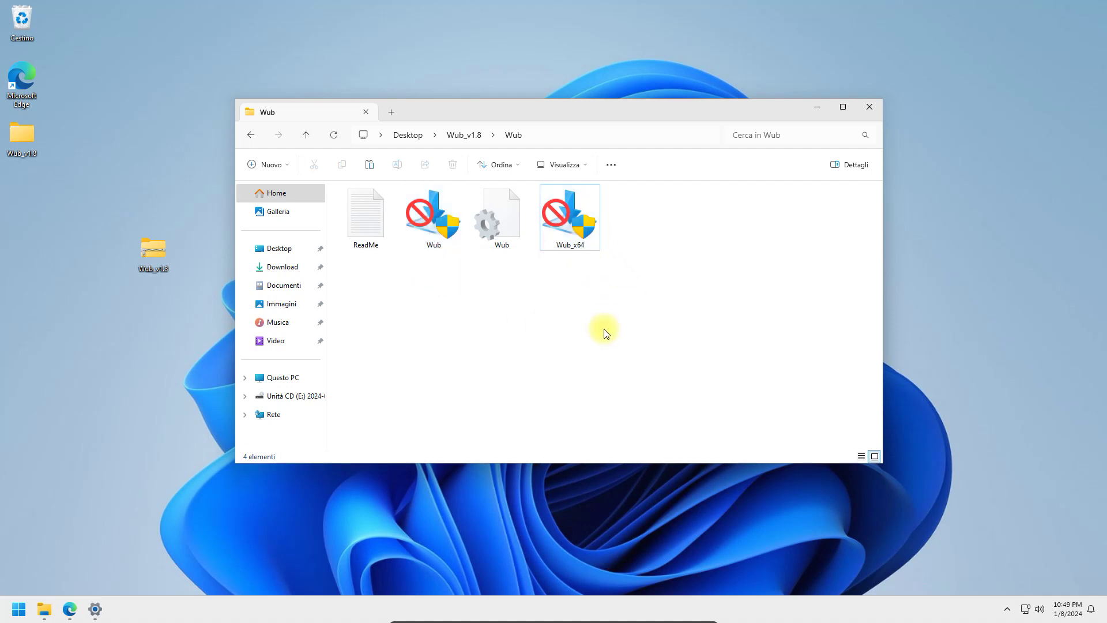
Run the Wub program as administrator, close the folder window, and move the Windows Update Blocker window toward the upper-left of the desktop
right_click(414, 221)
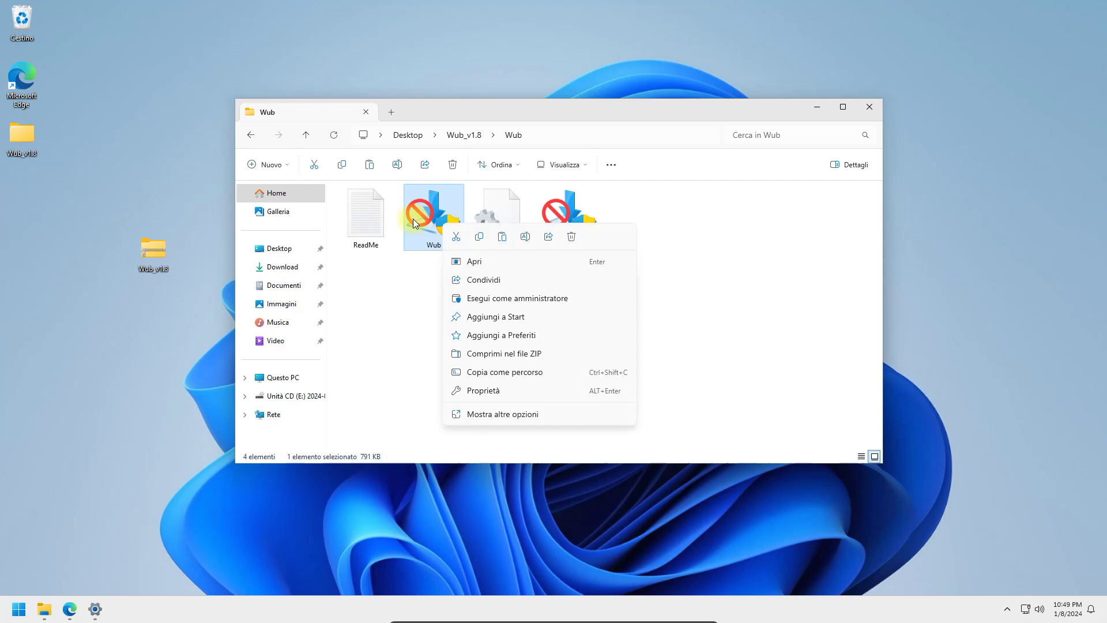
left_click(527, 297)
left_click(528, 403)
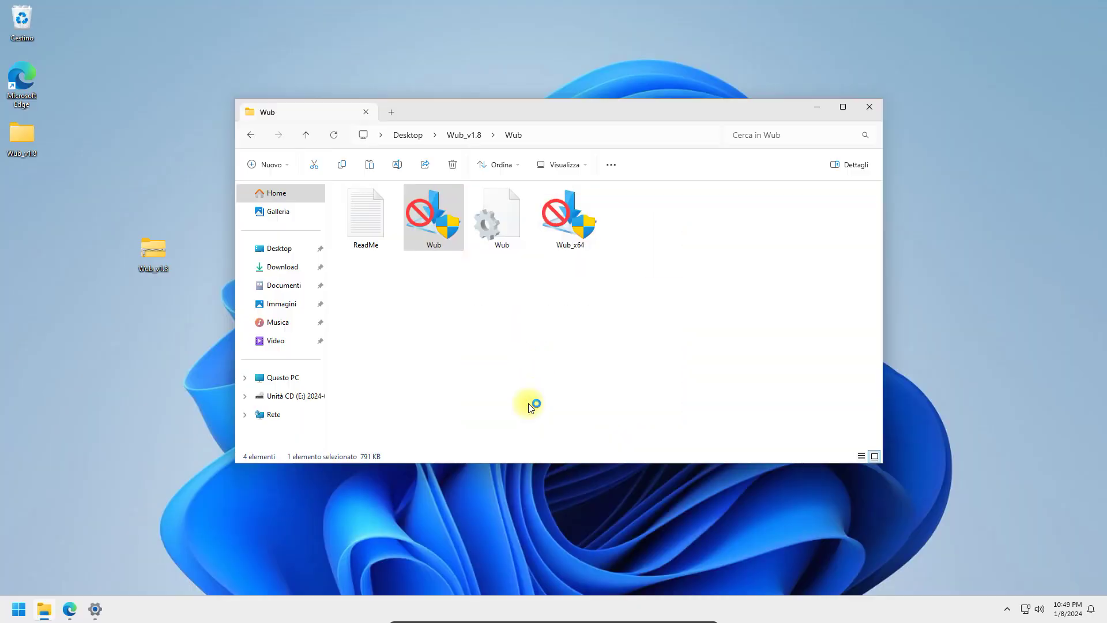
left_click(859, 109)
left_click_drag(517, 246, 329, 220)
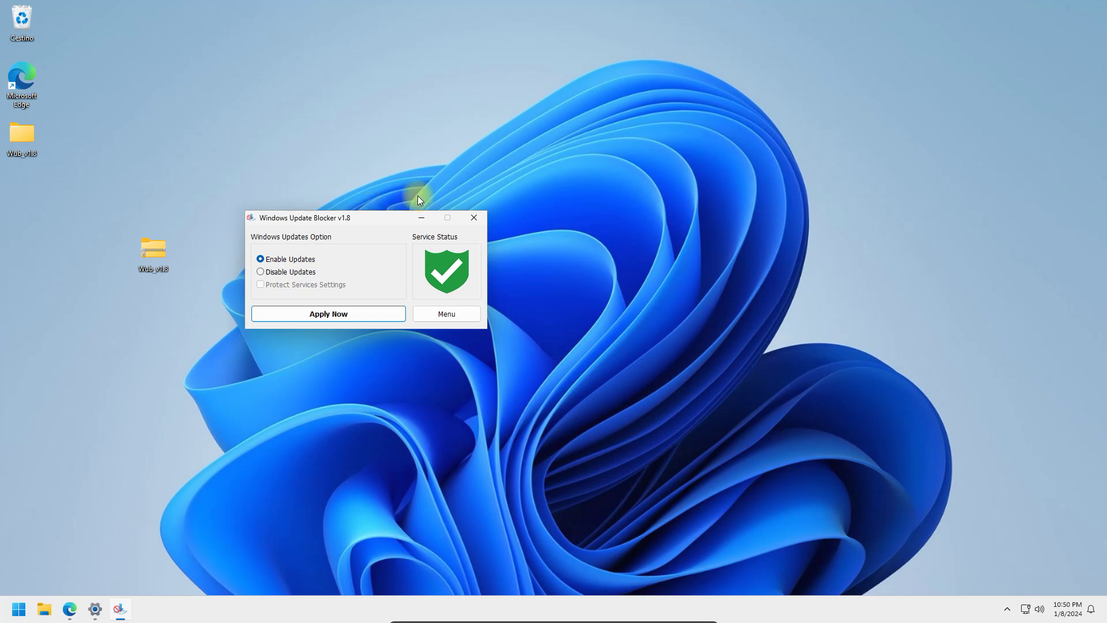
Switch the Windows Update Blocker interface language to Italian (Italiano) and move its window slightly up on the desktop
left_click(445, 319)
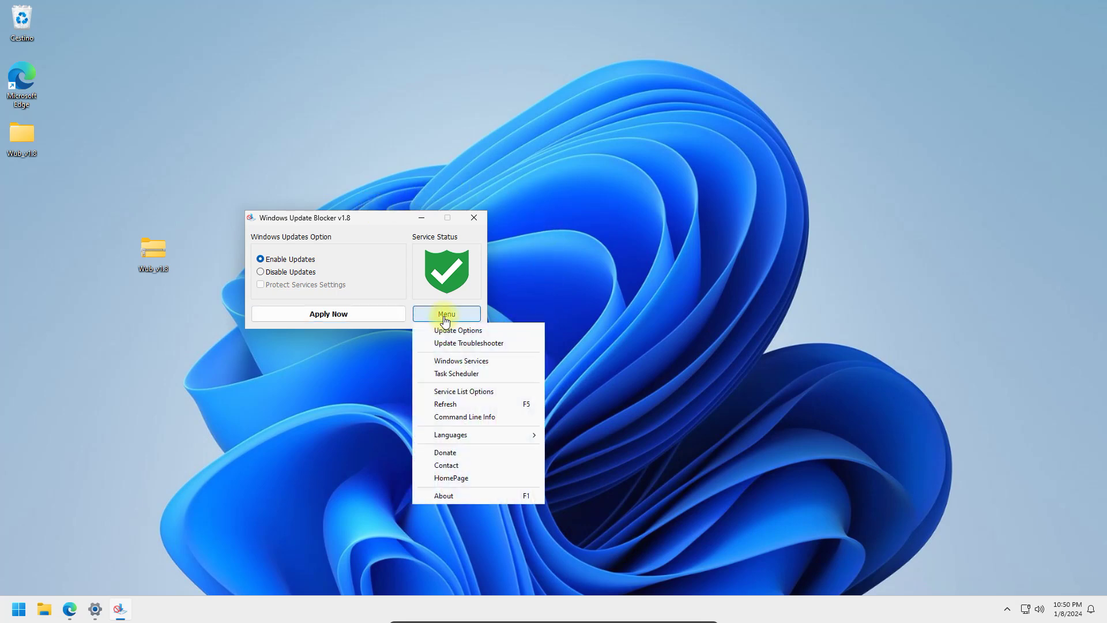
mouse_move(493, 434)
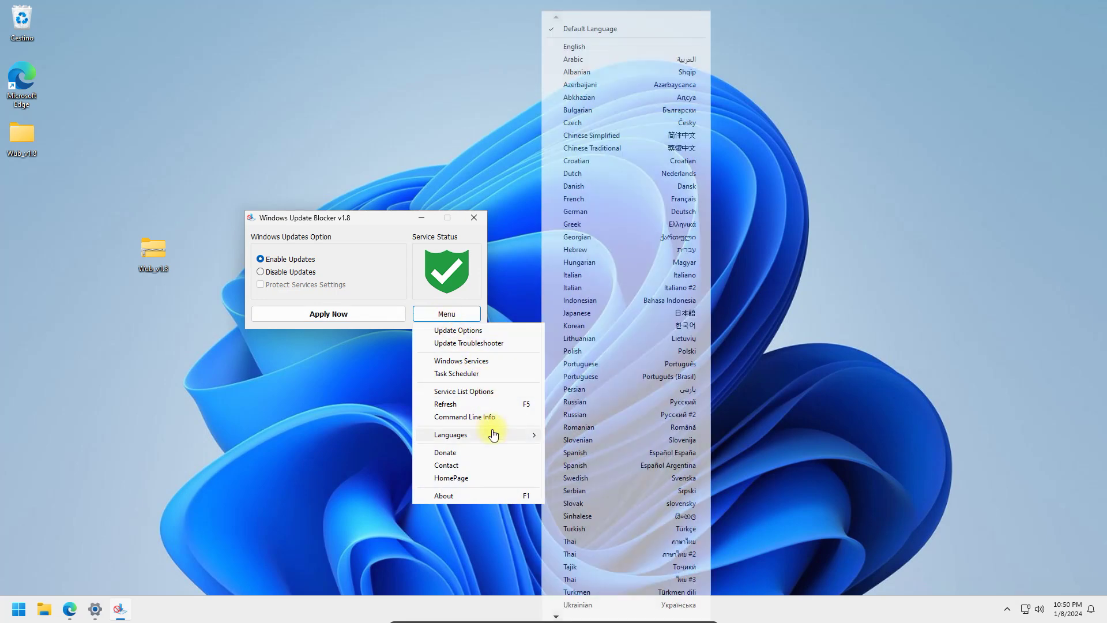
left_click(578, 274)
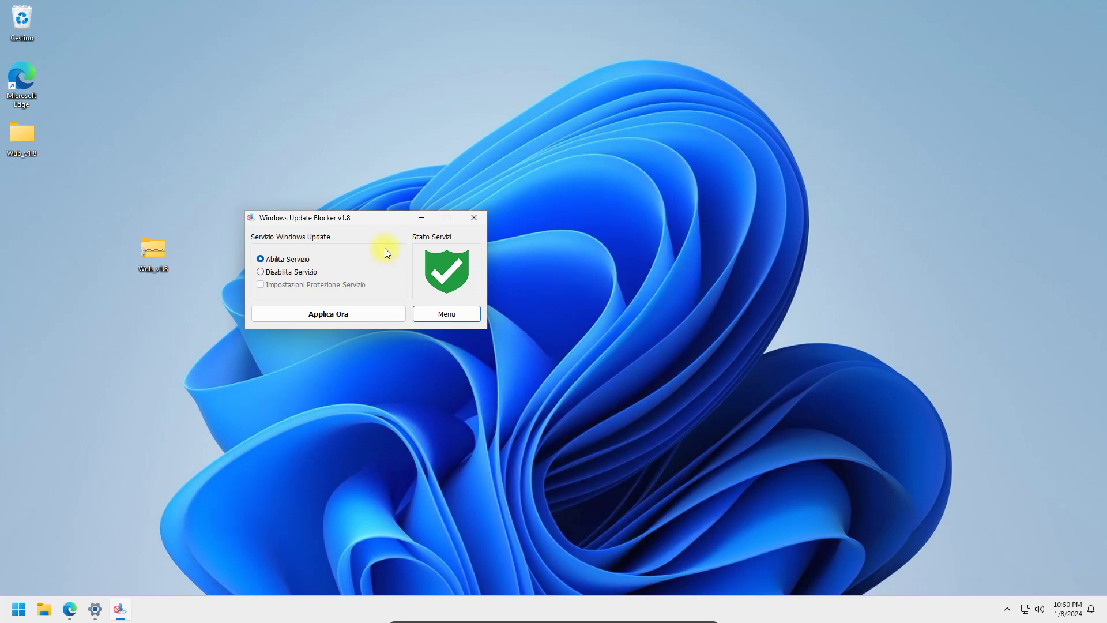
left_click_drag(369, 223, 342, 174)
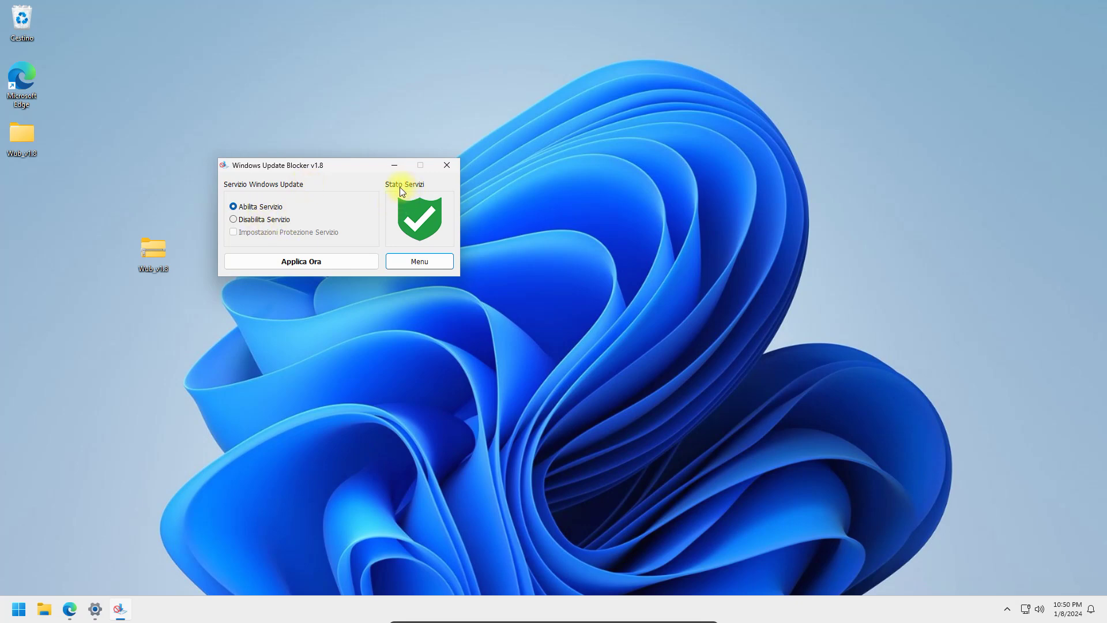
Disable the Windows Update service with the service protection setting enabled (Disabilita Servizio, Impostazioni Protezione Servizio) and apply the change
mouse_move(434, 209)
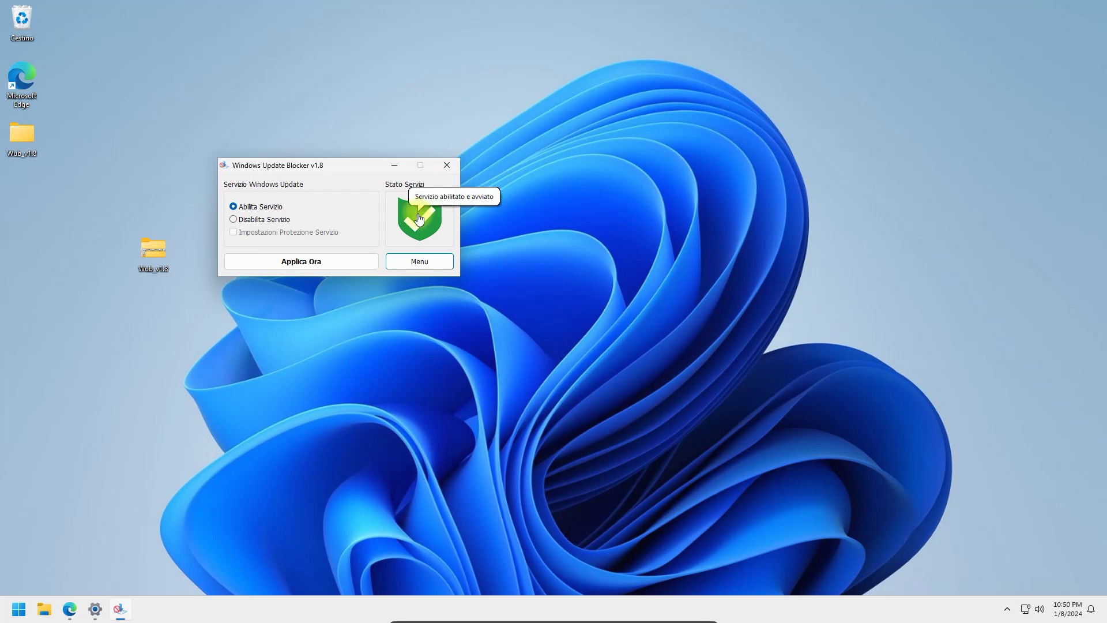
left_click(266, 220)
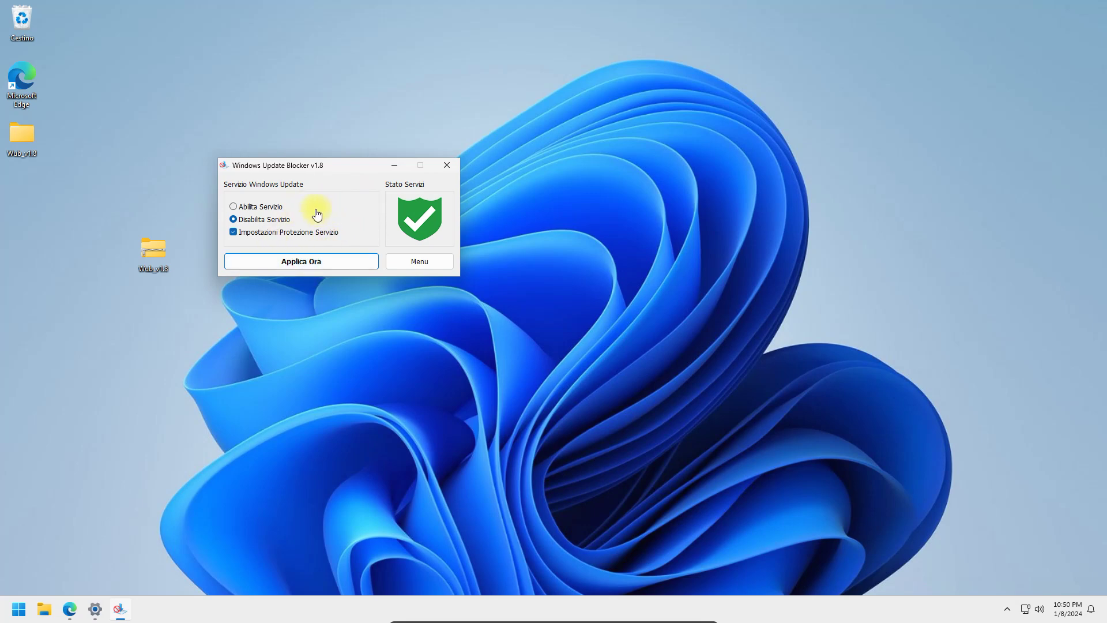
left_click(299, 261)
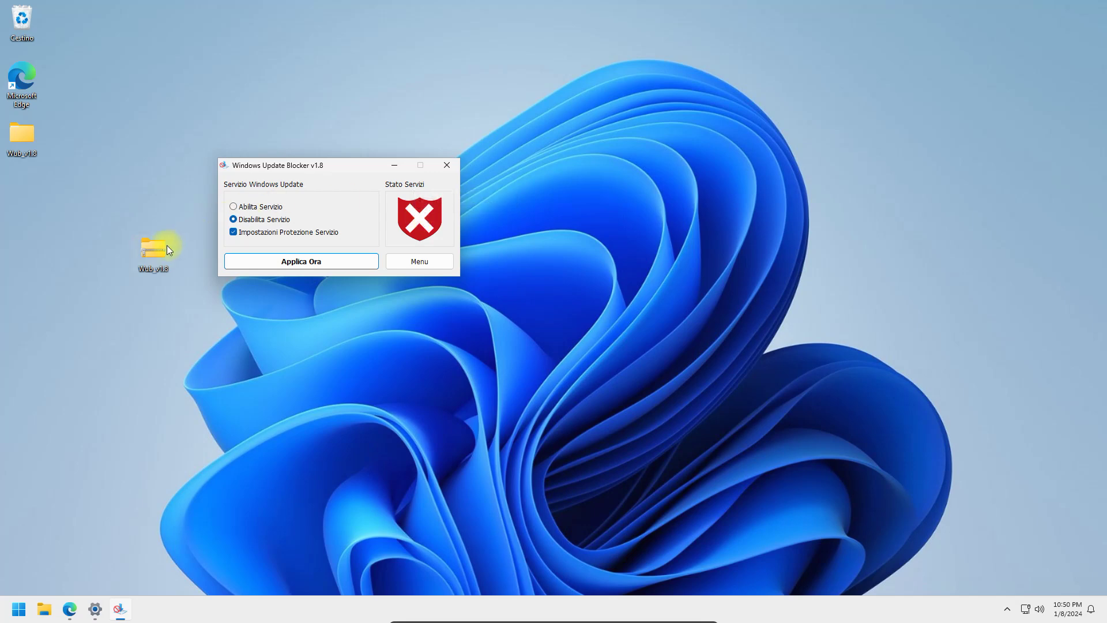
Check the Windows Update page in Settings, close Settings, and close the Windows Update Blocker window
left_click(95, 608)
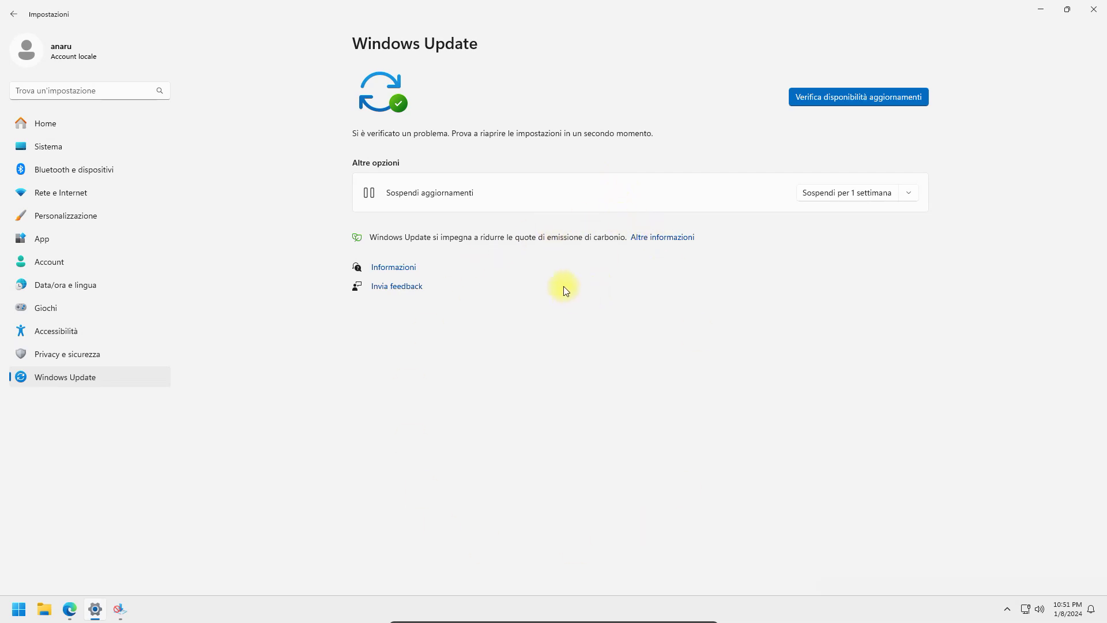
left_click(1094, 9)
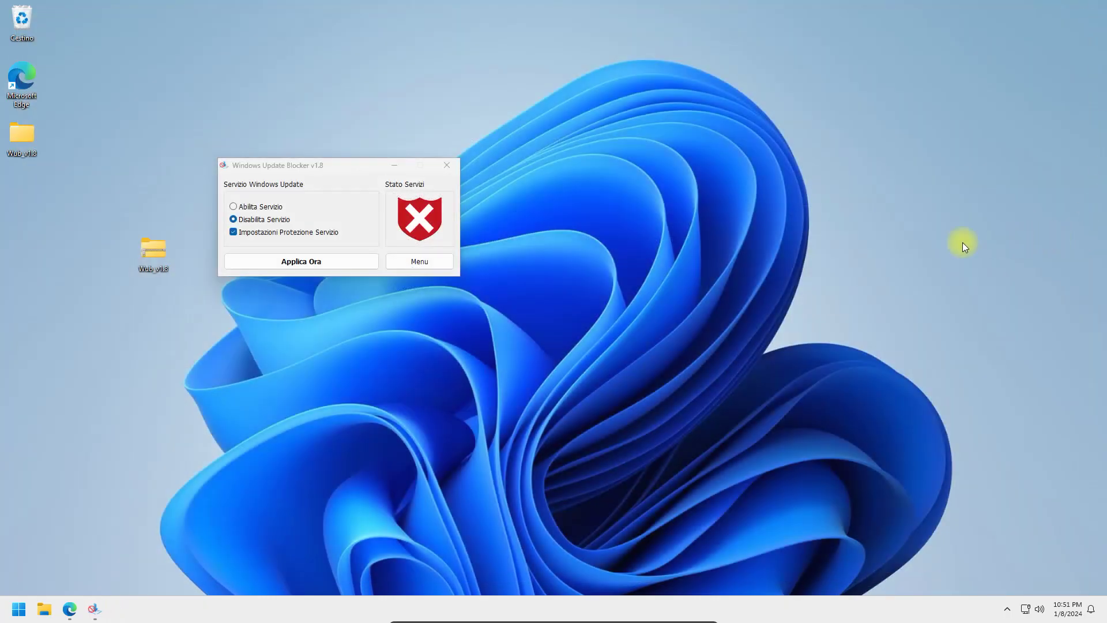
left_click_drag(323, 168, 377, 165)
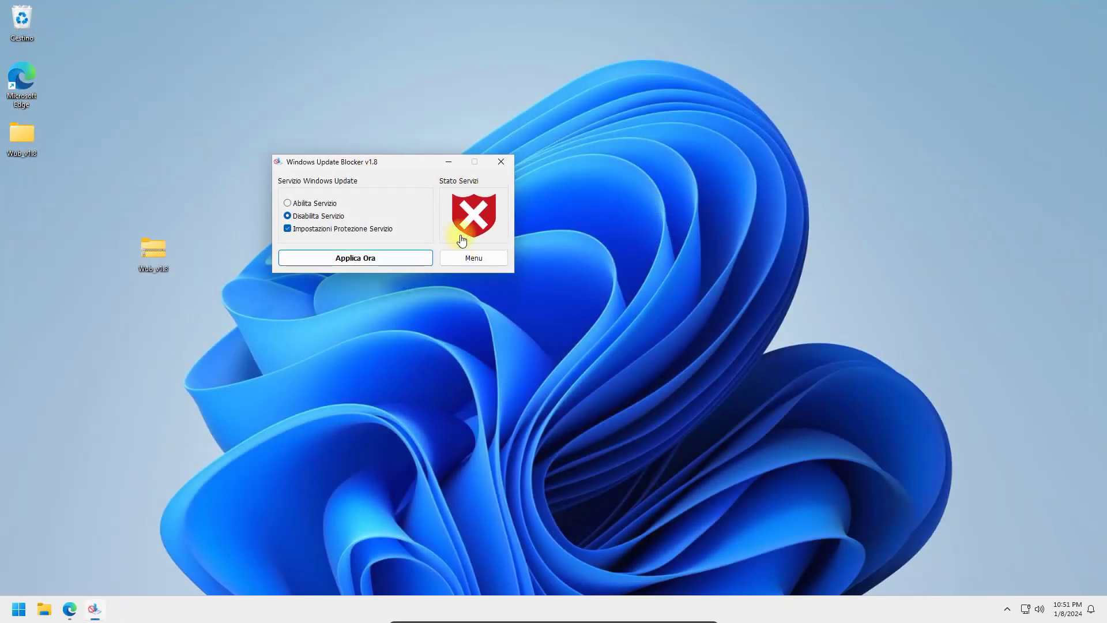
left_click(501, 162)
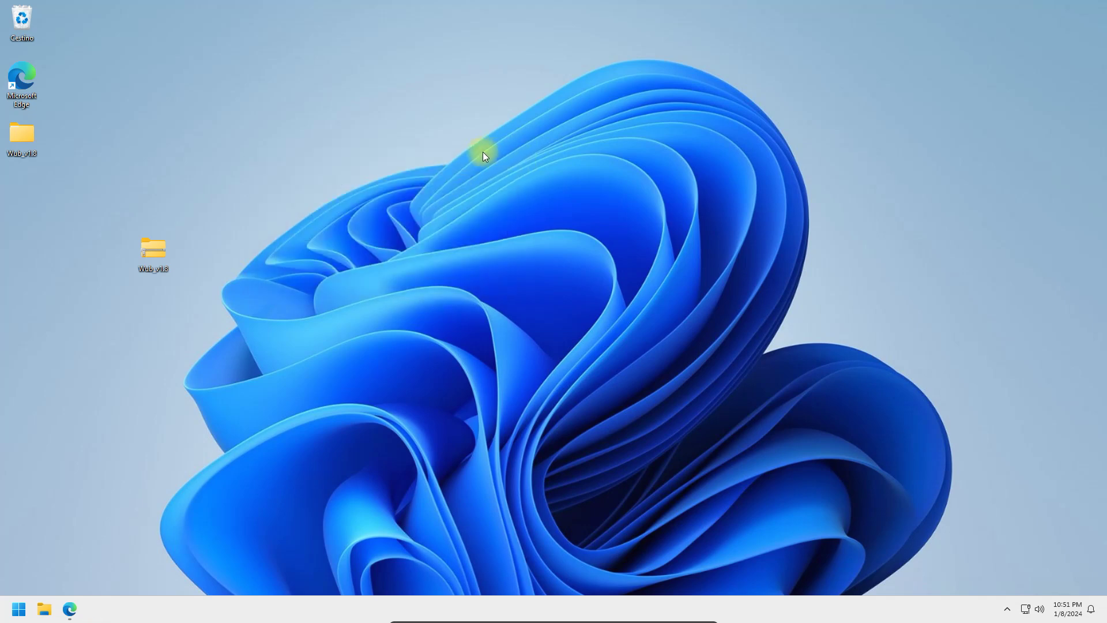
Run the Wub program from the Wub folder inside Wub_v1.8 and apply Abilita Servizio to re-enable Windows Update
double_click(21, 141)
double_click(365, 204)
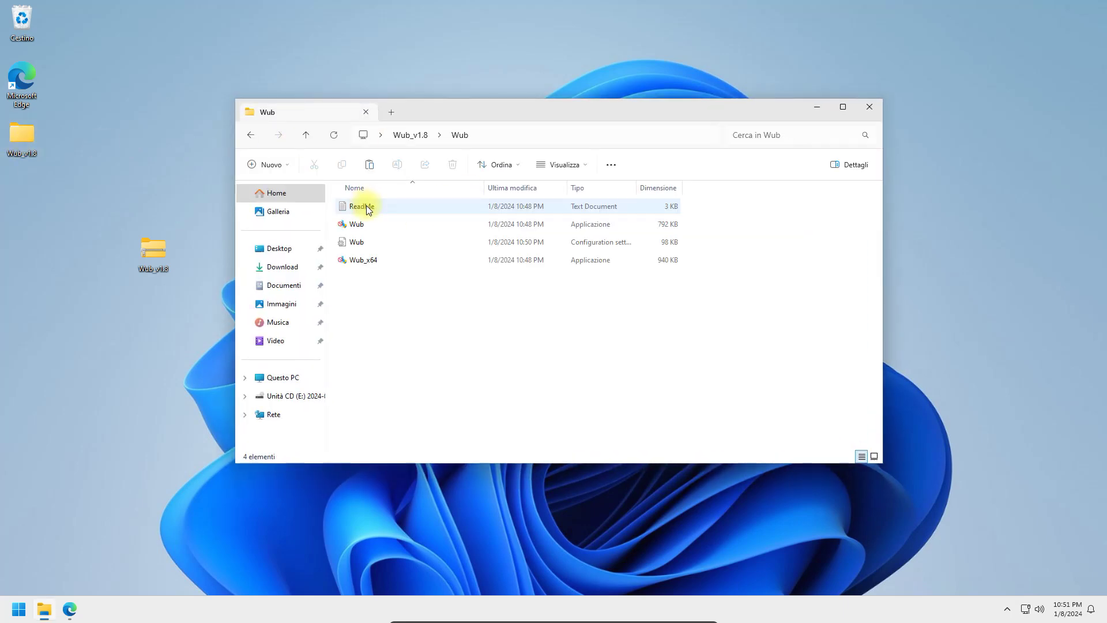
key("Down")
key("Return")
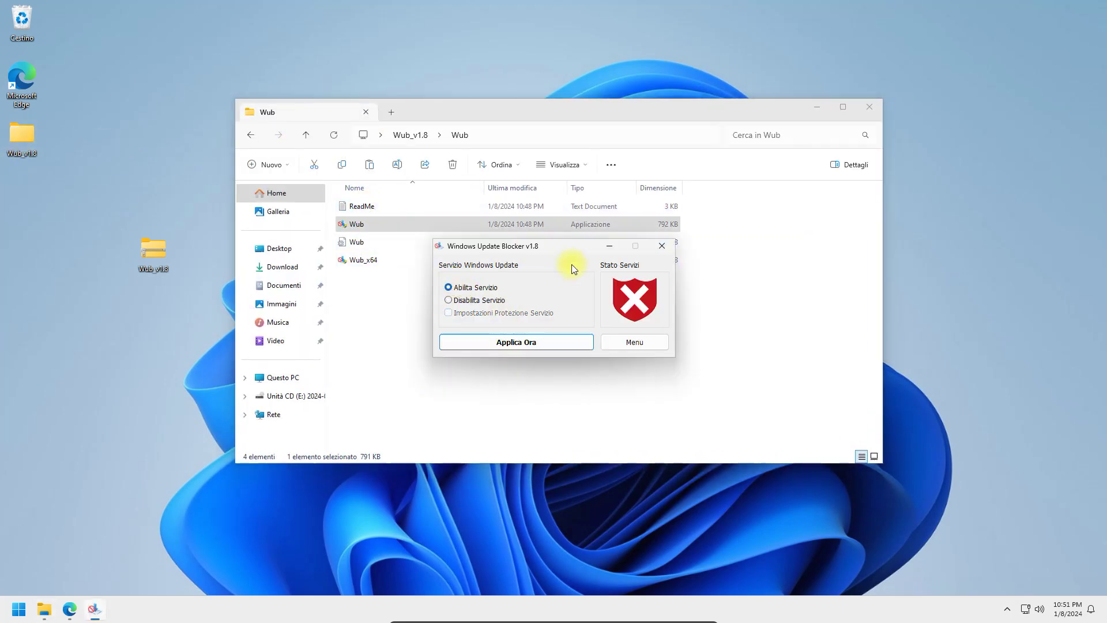
left_click(503, 342)
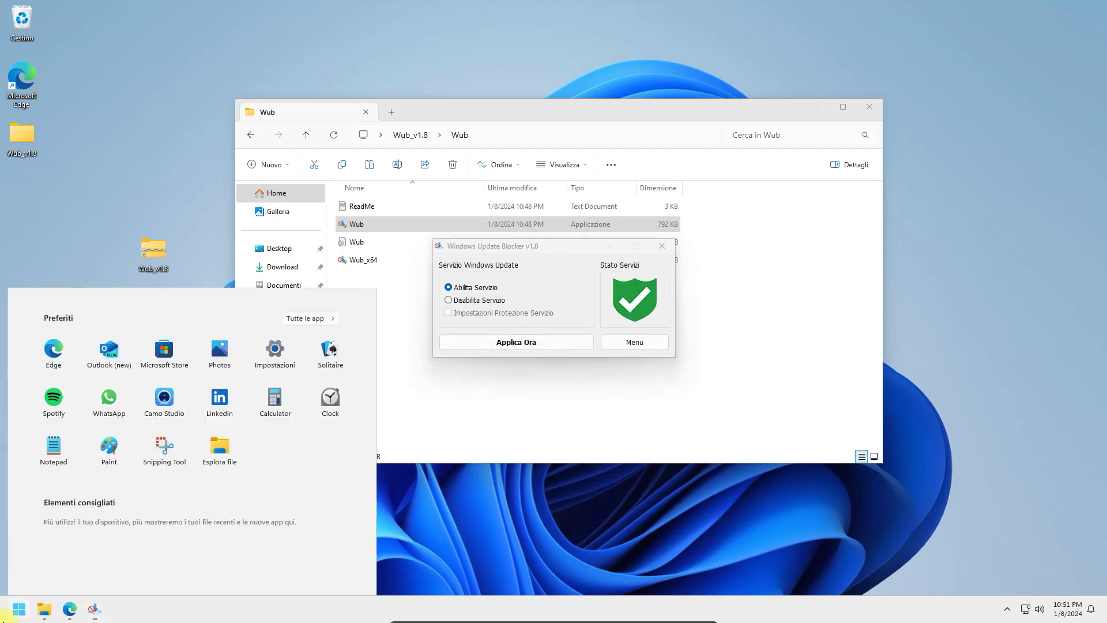
Open Windows Settings and examine the status and options on the Windows Update page
left_click(18, 609)
left_click(275, 326)
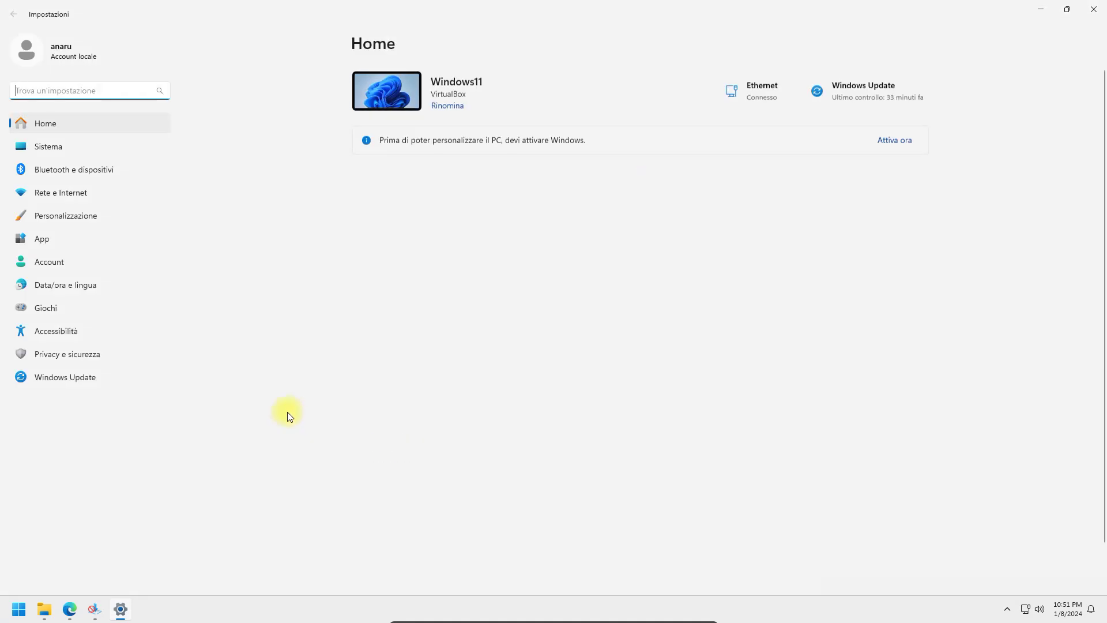
left_click(869, 89)
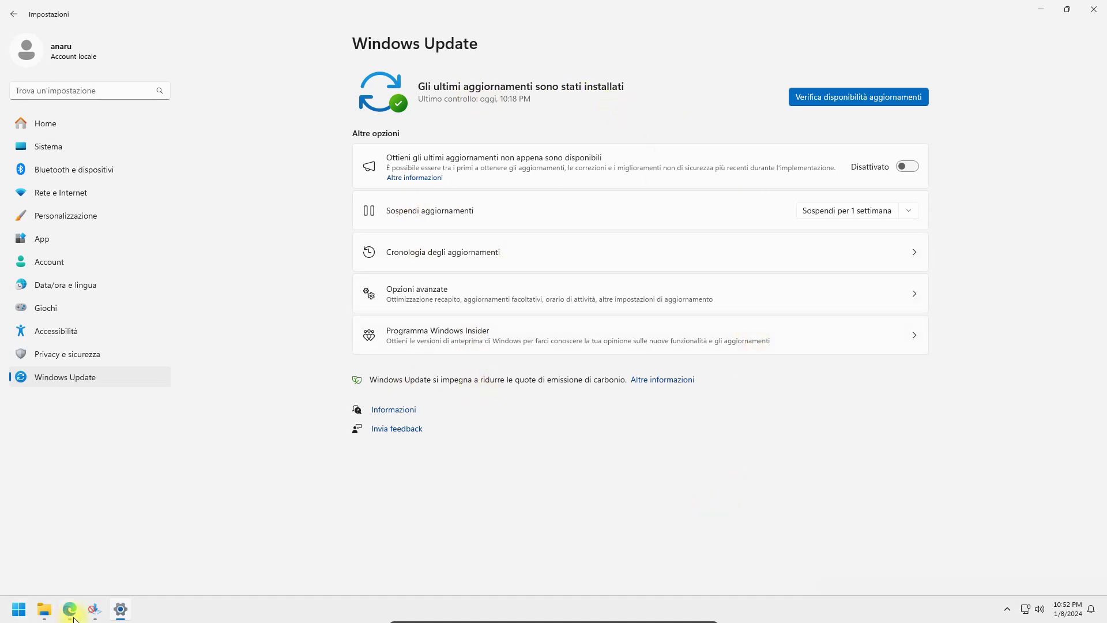
Return to Windows Update Blocker and apply Disabilita Servizio with service protection to block updates again
left_click(95, 609)
left_click(488, 305)
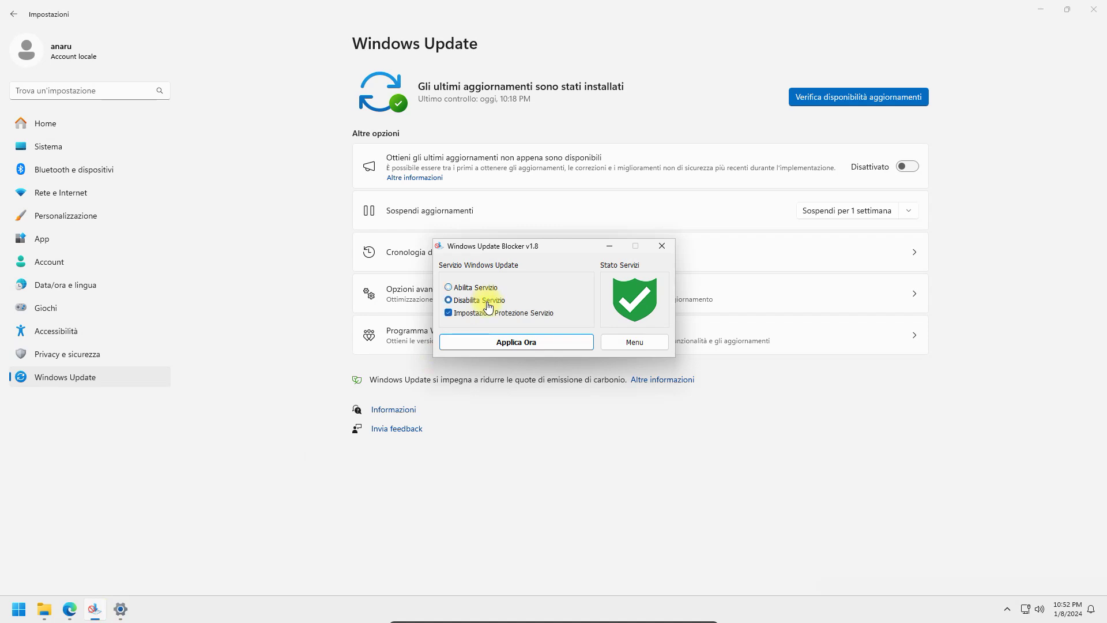
left_click(522, 343)
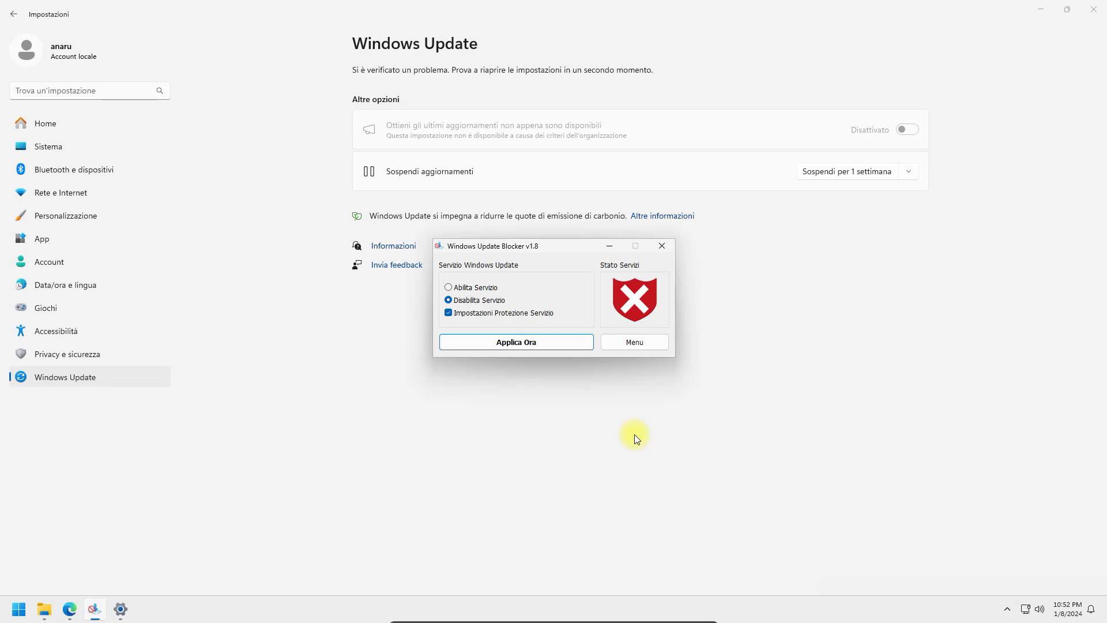
Close Settings, the Wub folder and Windows Update Blocker, and delete the Wub_v1.8 folder and archive from the desktop
left_click(1094, 10)
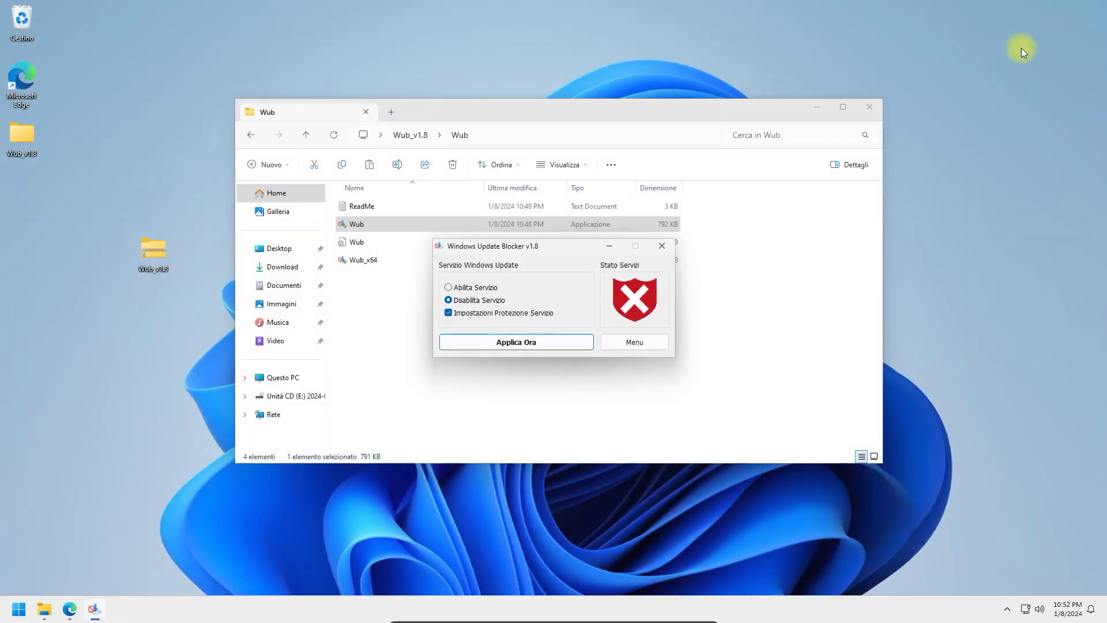
left_click(869, 107)
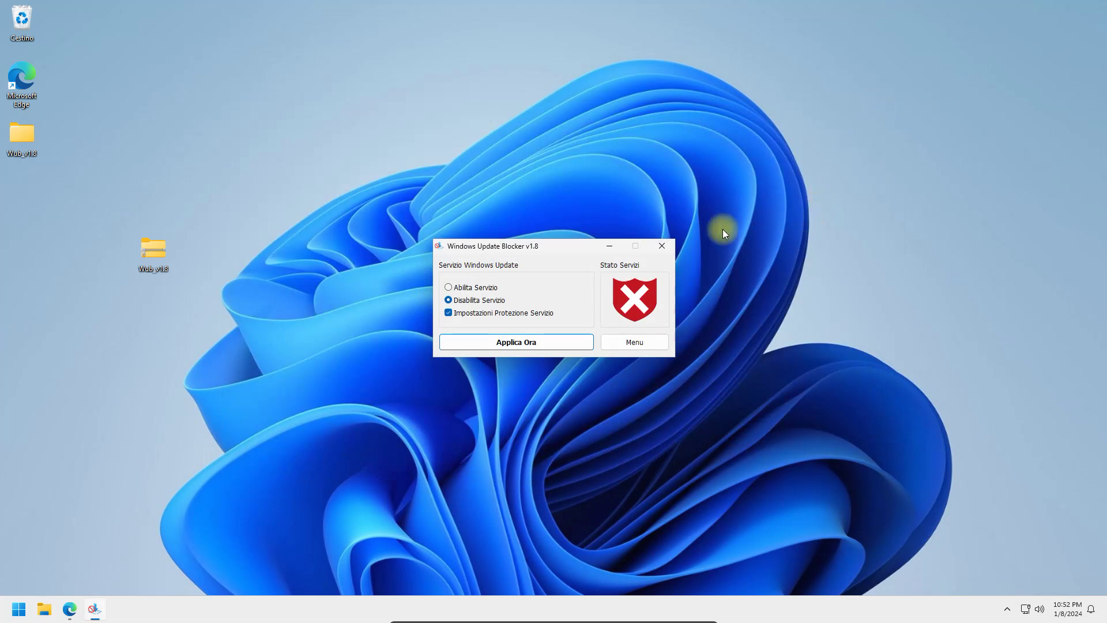
left_click(661, 245)
left_click_drag(288, 339, 6, 141)
key("Delete")
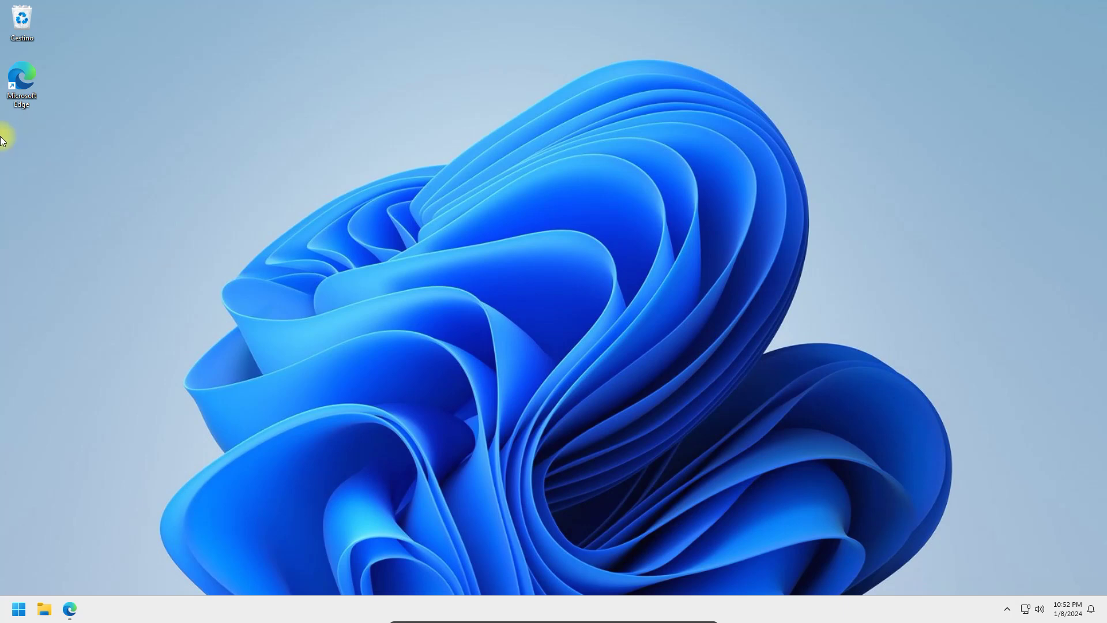